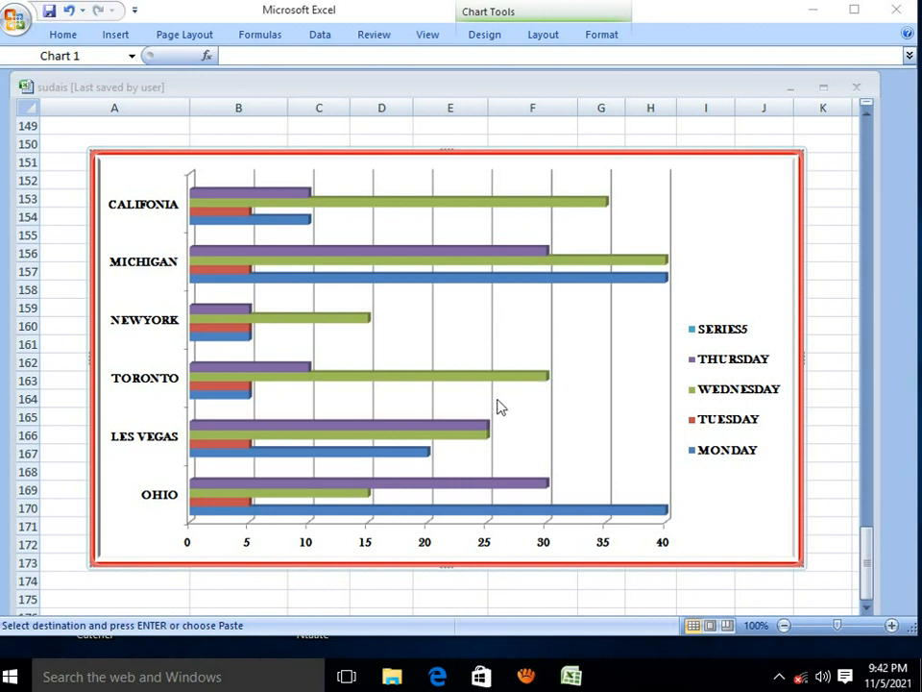
# - Look through the existing worksheet, from the bar chart and 100% sales per state table to the autofill, total and average examples
pyautogui.scroll(6, 324, 431)
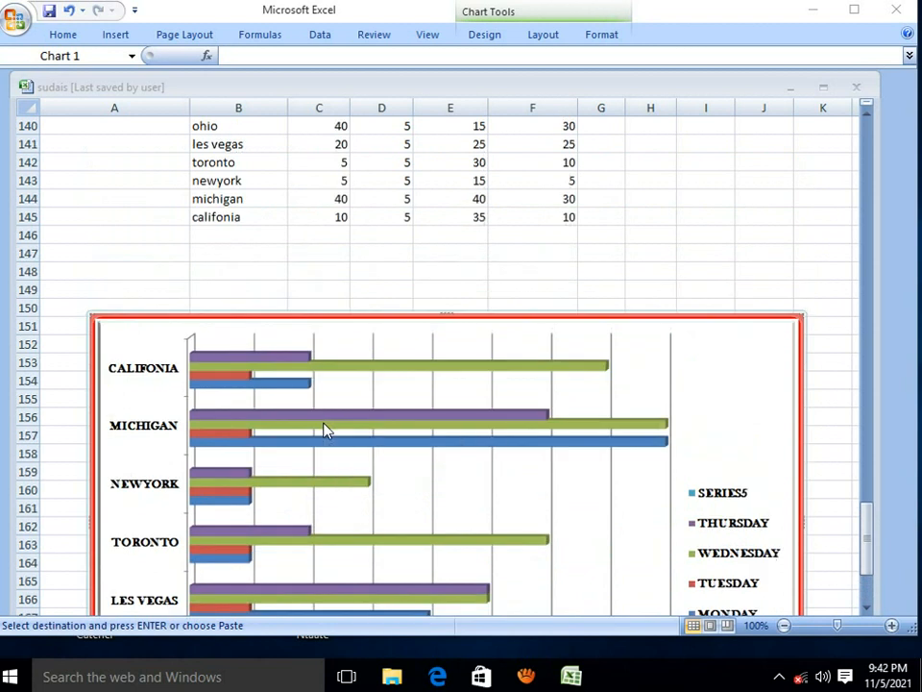
pyautogui.scroll(6, 324, 431)
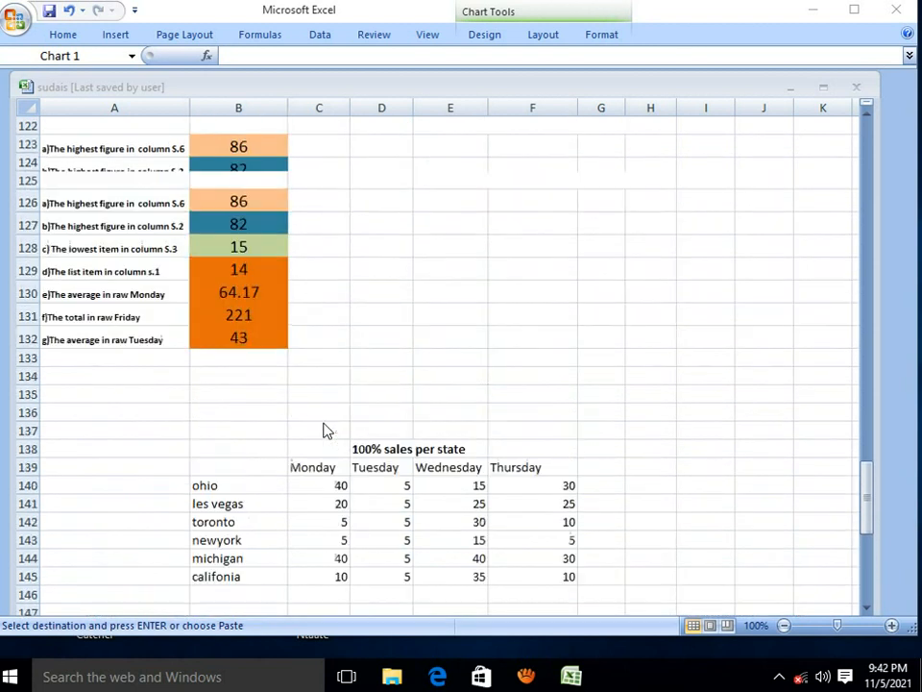
pyautogui.scroll(5, 324, 431)
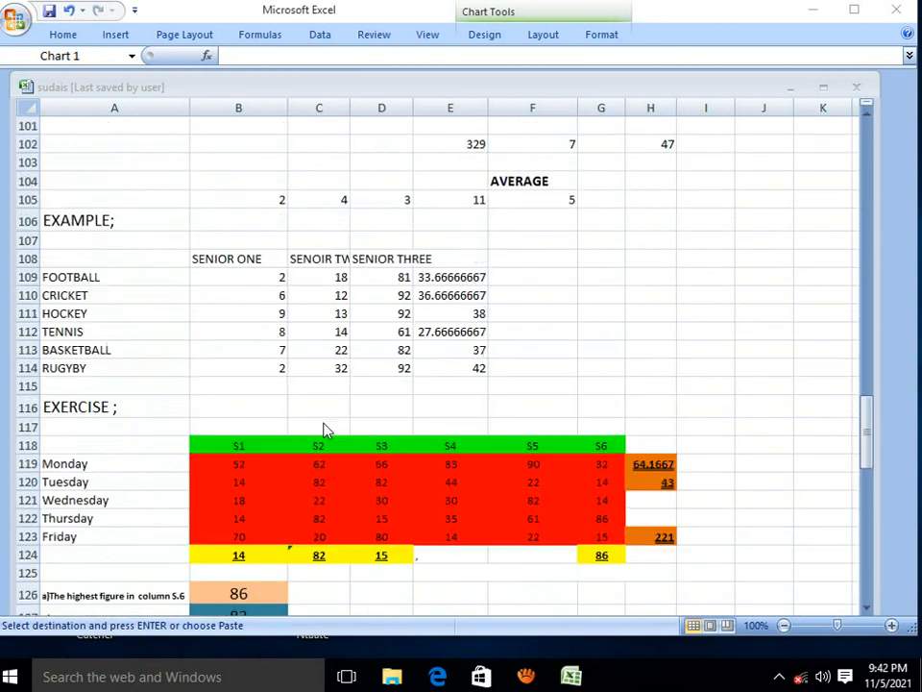
pyautogui.scroll(6, 324, 431)
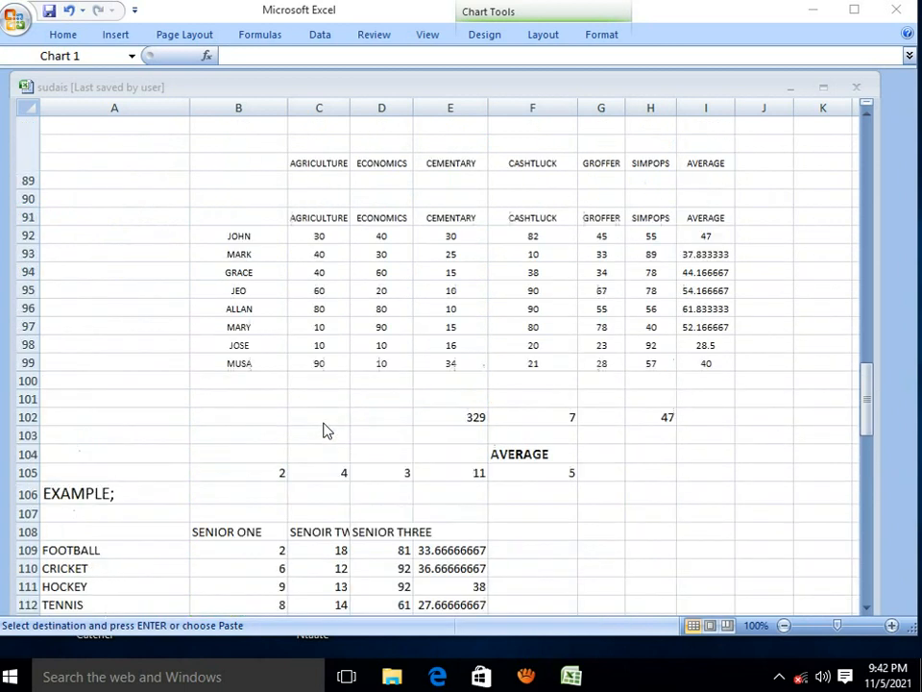
pyautogui.scroll(6, 324, 432)
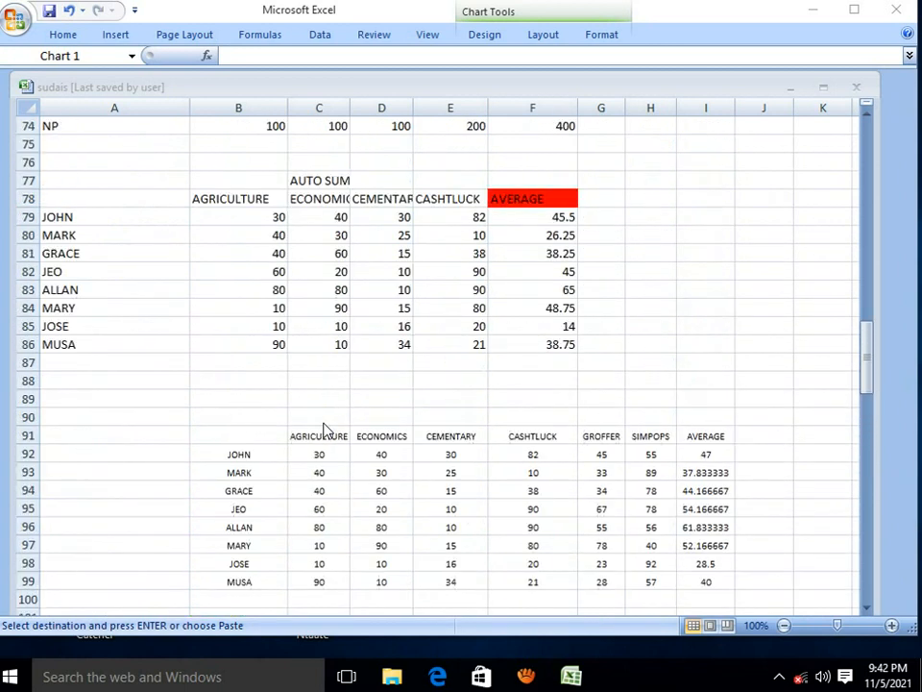
pyautogui.scroll(6, 323, 432)
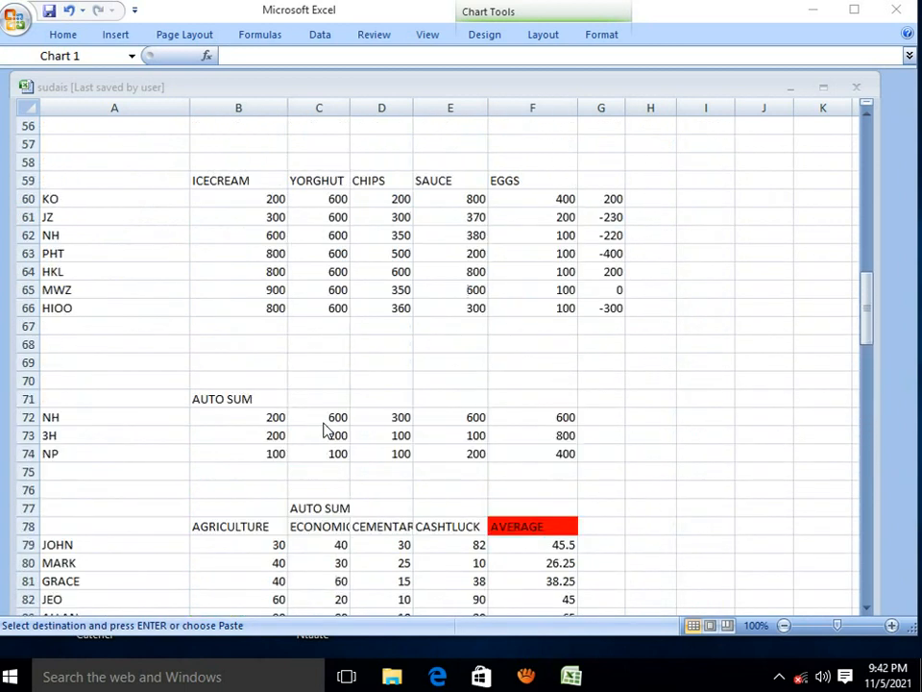
pyautogui.scroll(4, 323, 431)
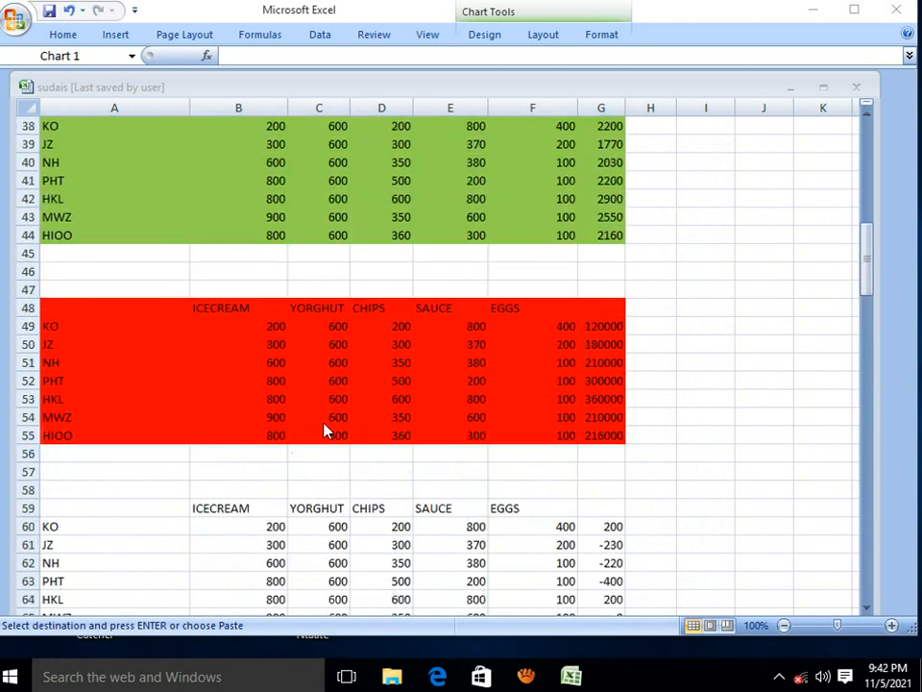
pyautogui.scroll(6, 323, 431)
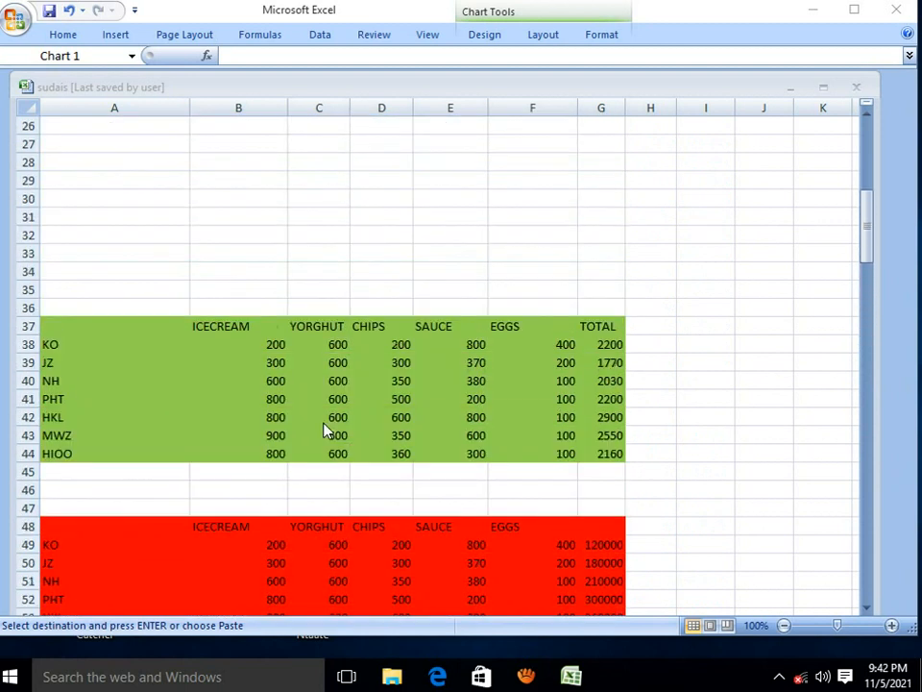
pyautogui.scroll(5, 324, 432)
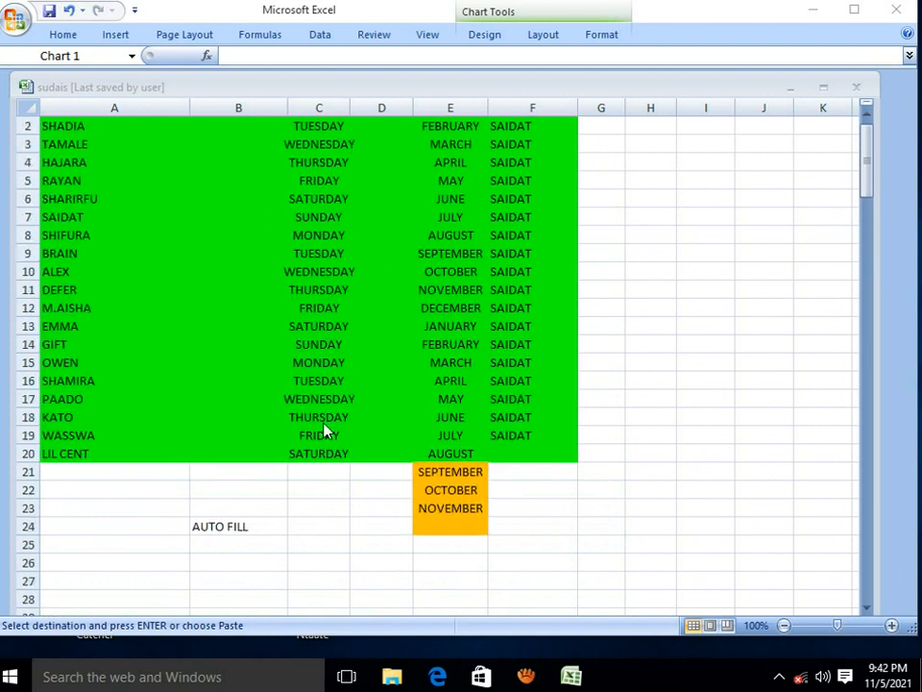
pyautogui.scroll(-4, 323, 431)
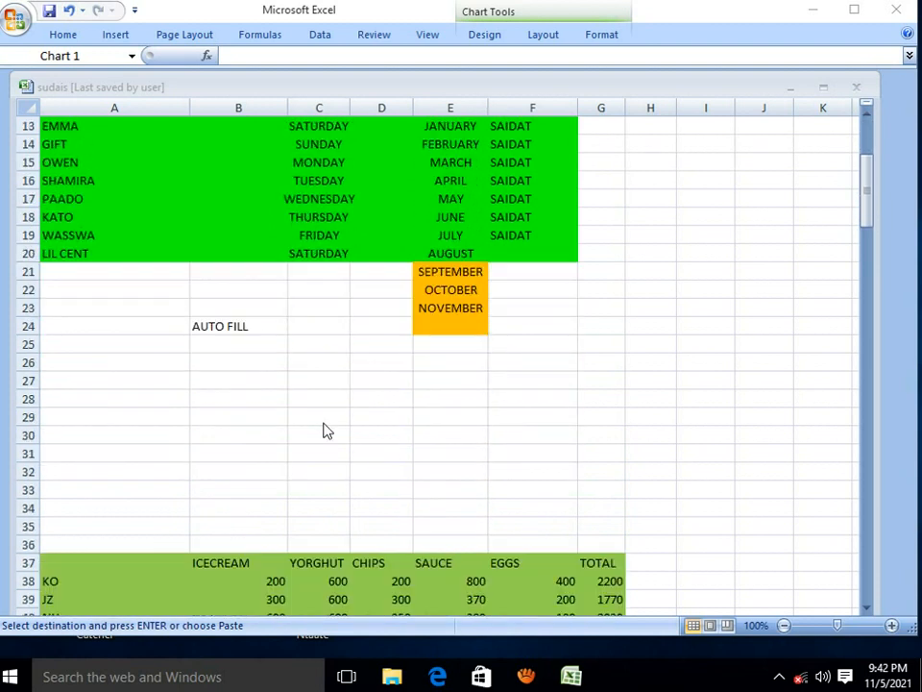
pyautogui.scroll(-9, 324, 432)
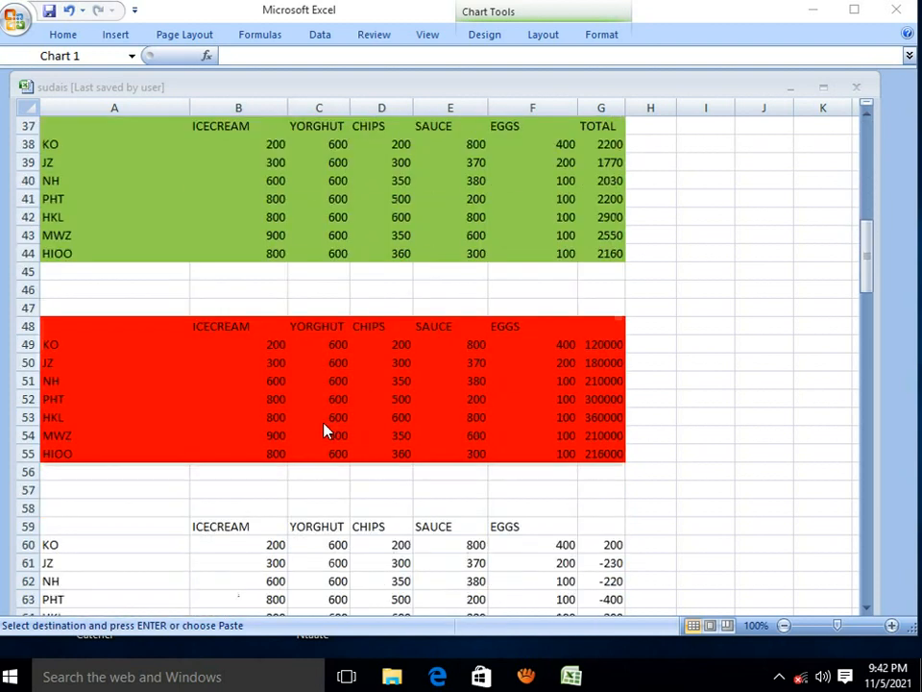
pyautogui.scroll(-4, 324, 431)
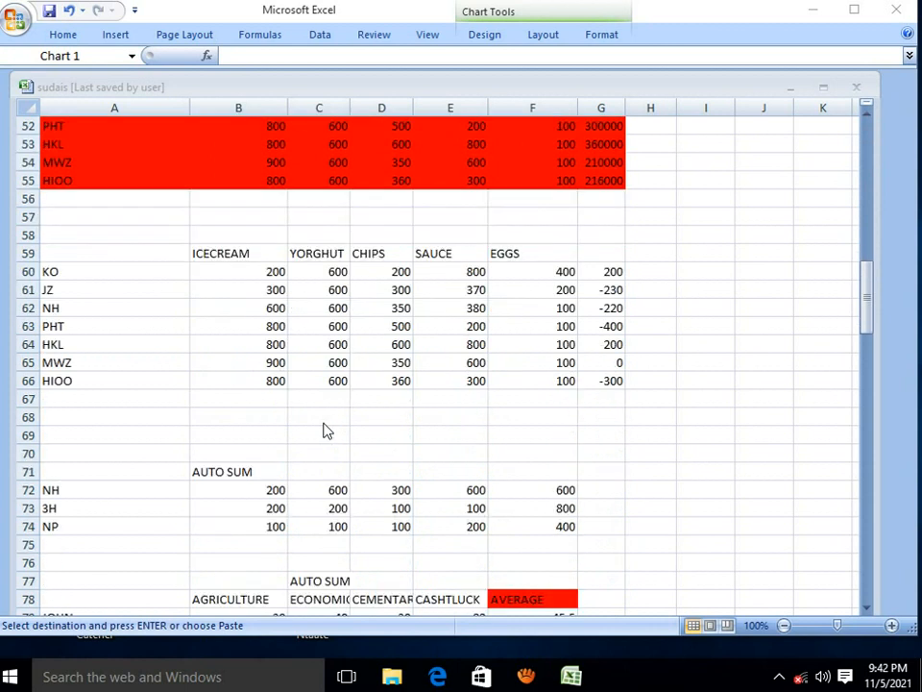
pyautogui.scroll(-4, 324, 431)
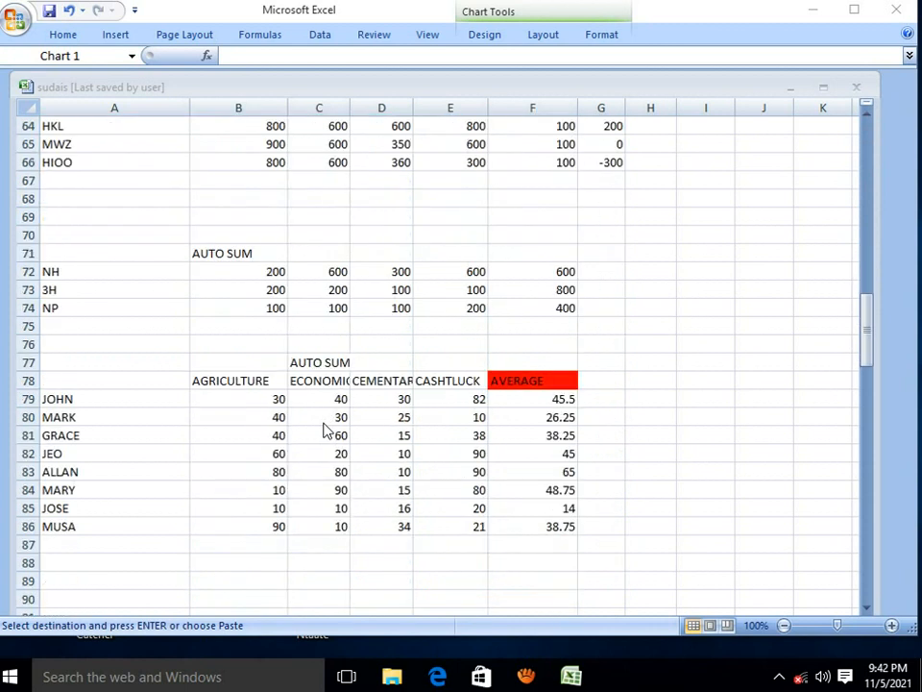
pyautogui.scroll(-4, 323, 431)
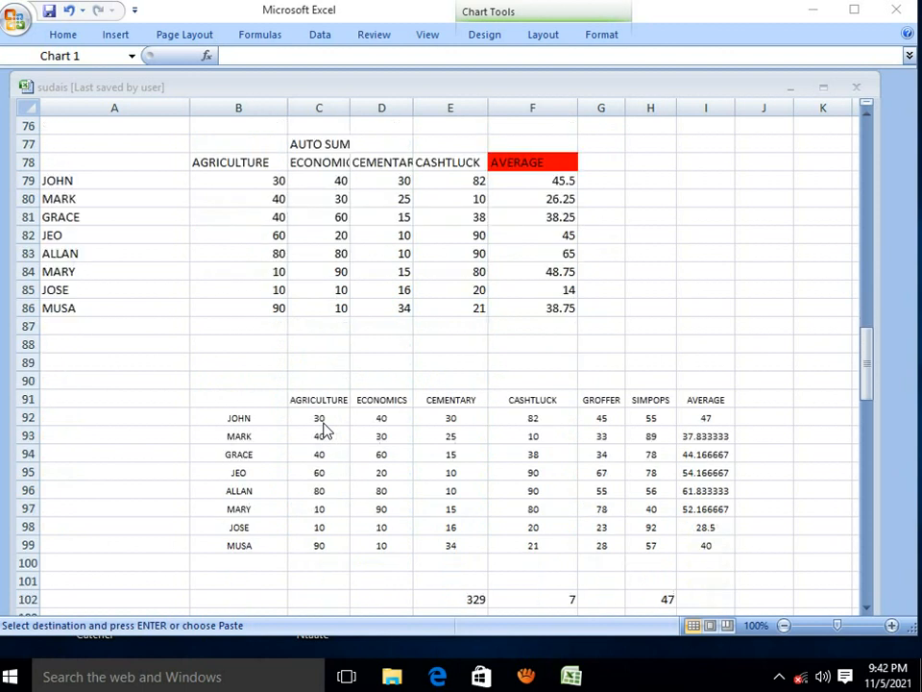
pyautogui.scroll(2, 324, 432)
pyautogui.scroll(7, 324, 431)
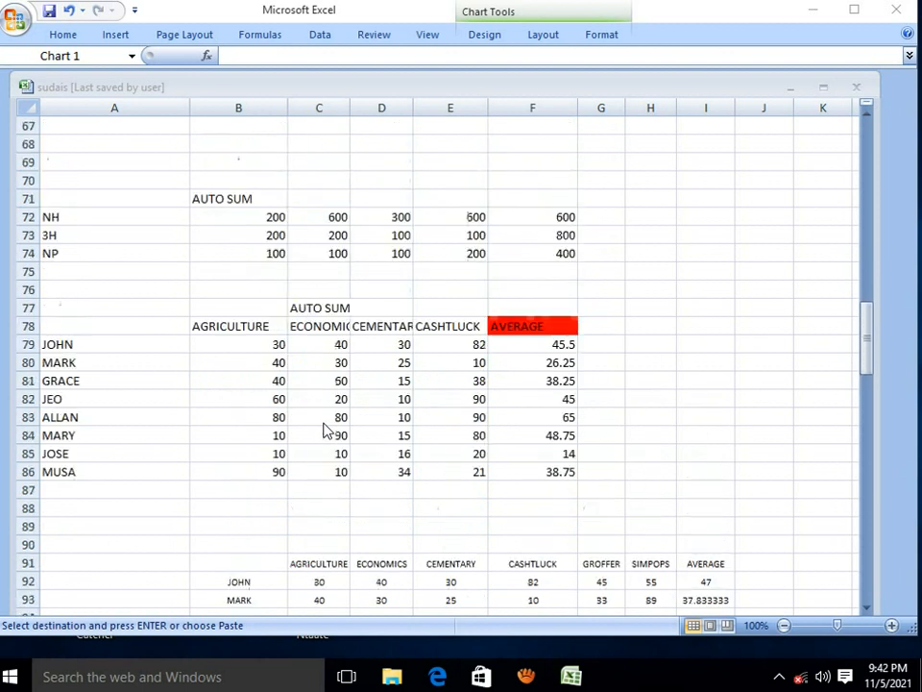
pyautogui.scroll(-3, 324, 431)
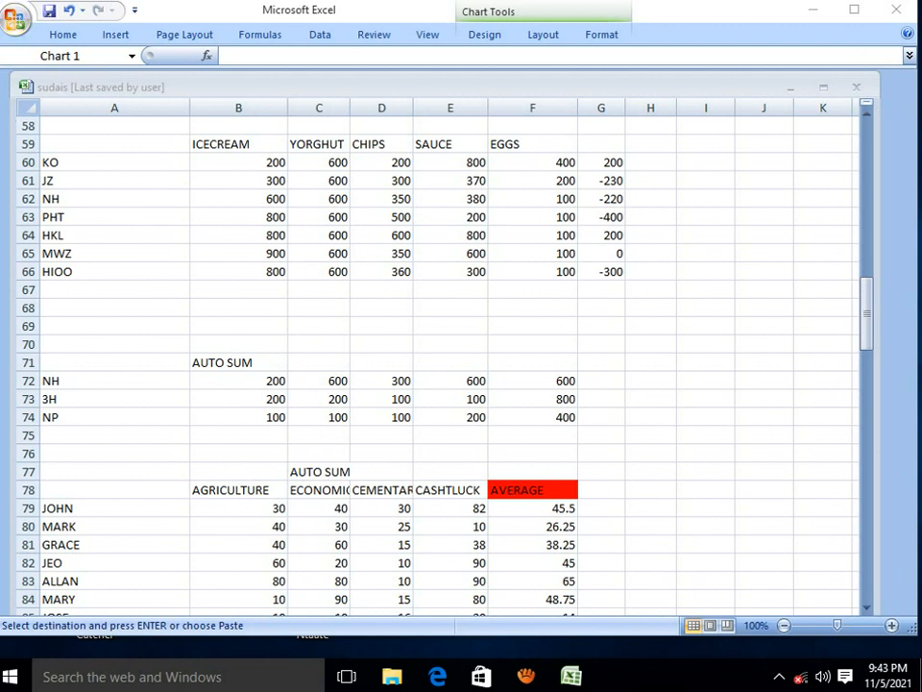
# - Start Microsoft Office Excel 2007 from the installed Microsoft Office programs to get a new blank workbook
pyautogui.click(10, 676)
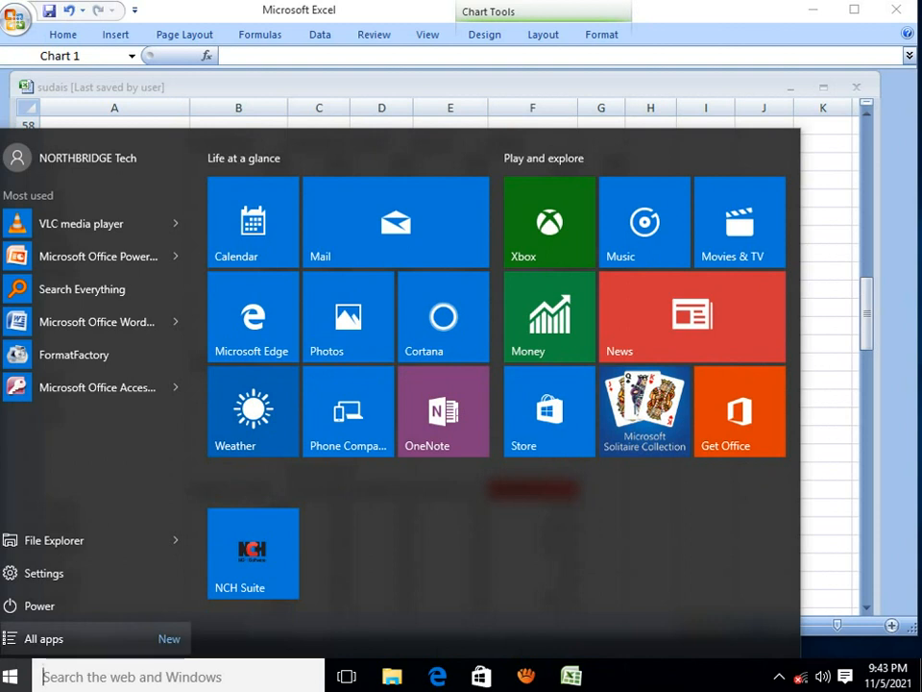
pyautogui.click(34, 638)
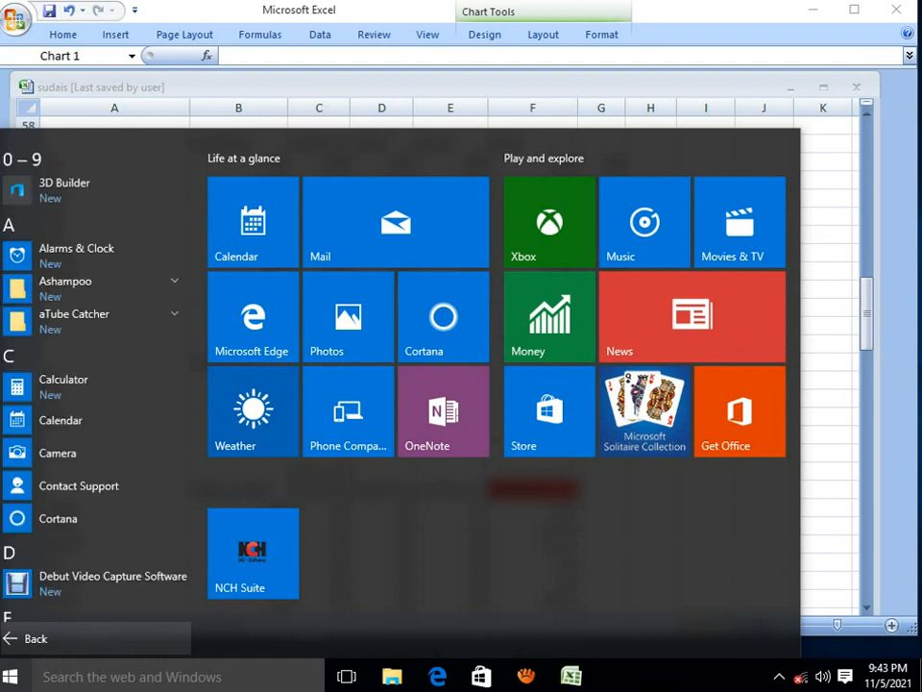
pyautogui.scroll(-5, 96, 567)
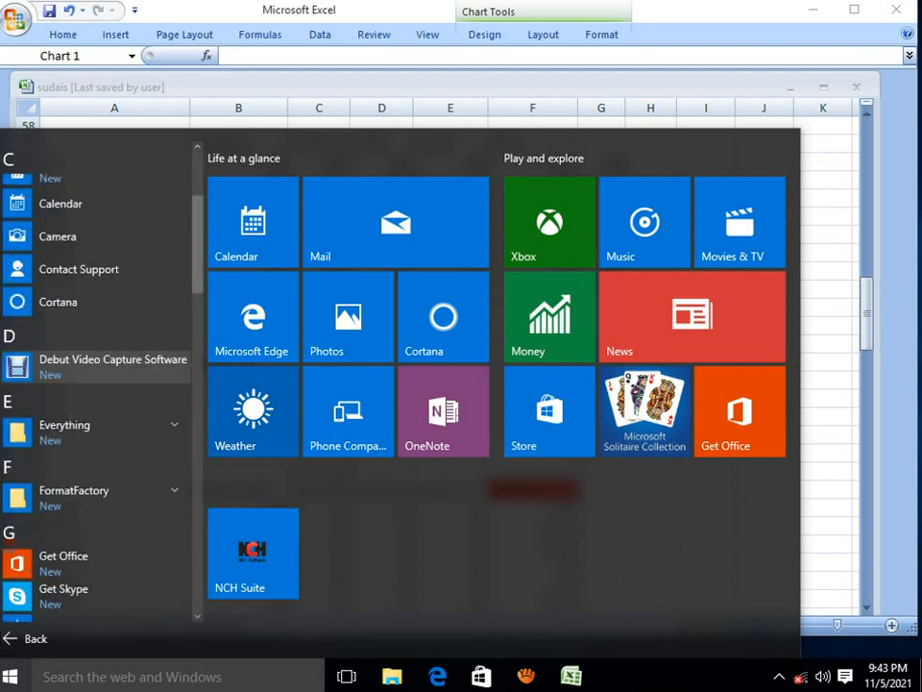
pyautogui.scroll(-4, 96, 548)
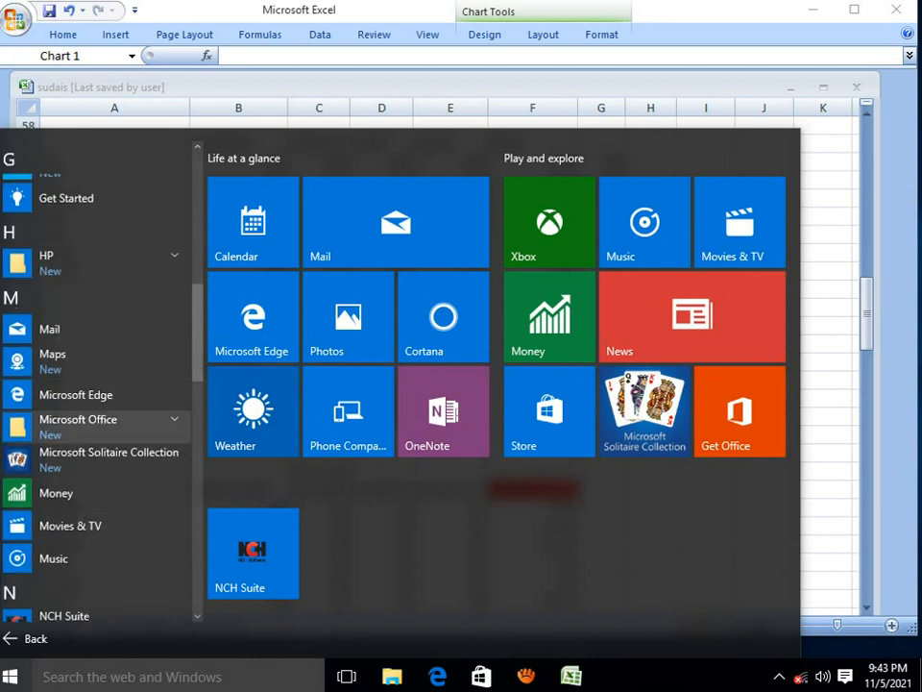
pyautogui.click(77, 422)
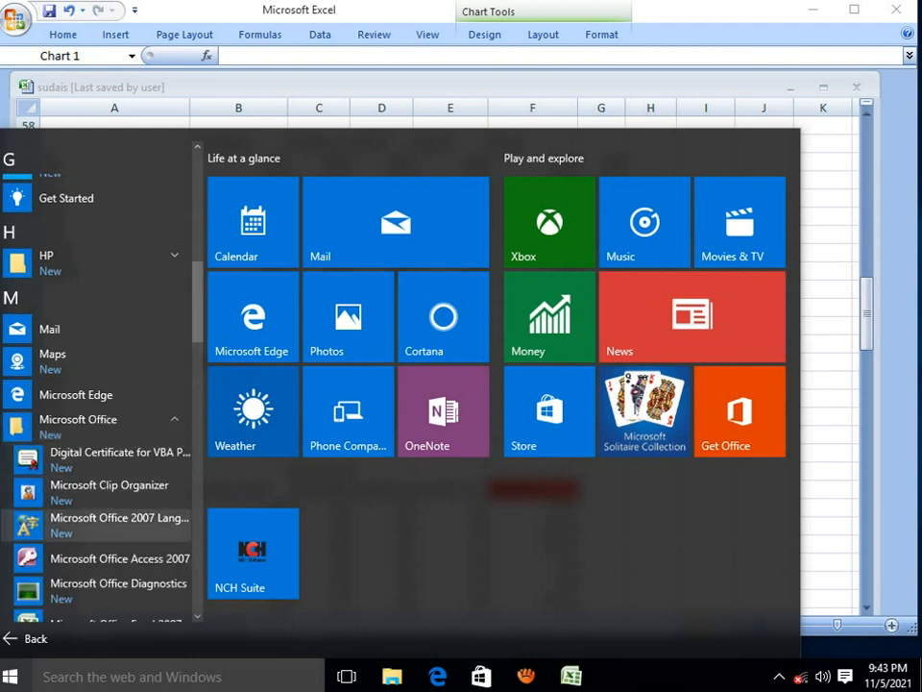
pyautogui.scroll(-1, 97, 555)
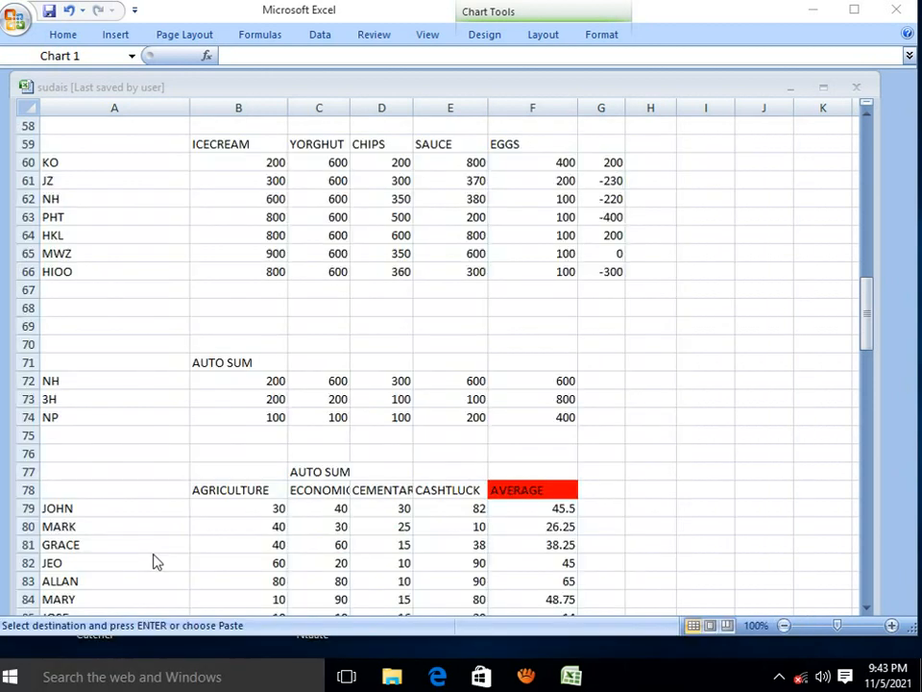
pyautogui.click(157, 559)
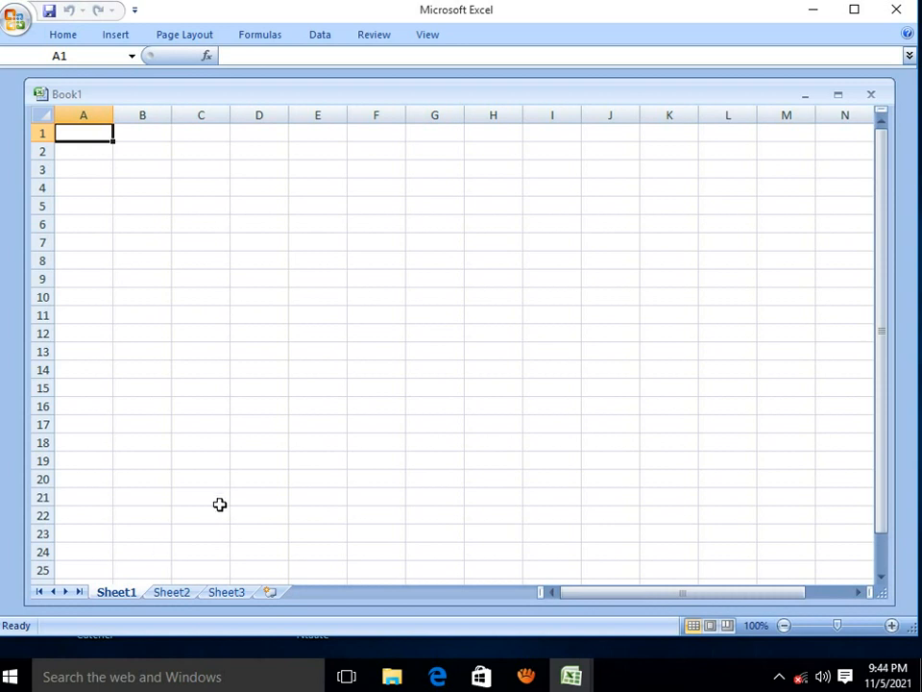
pyautogui.click(207, 207)
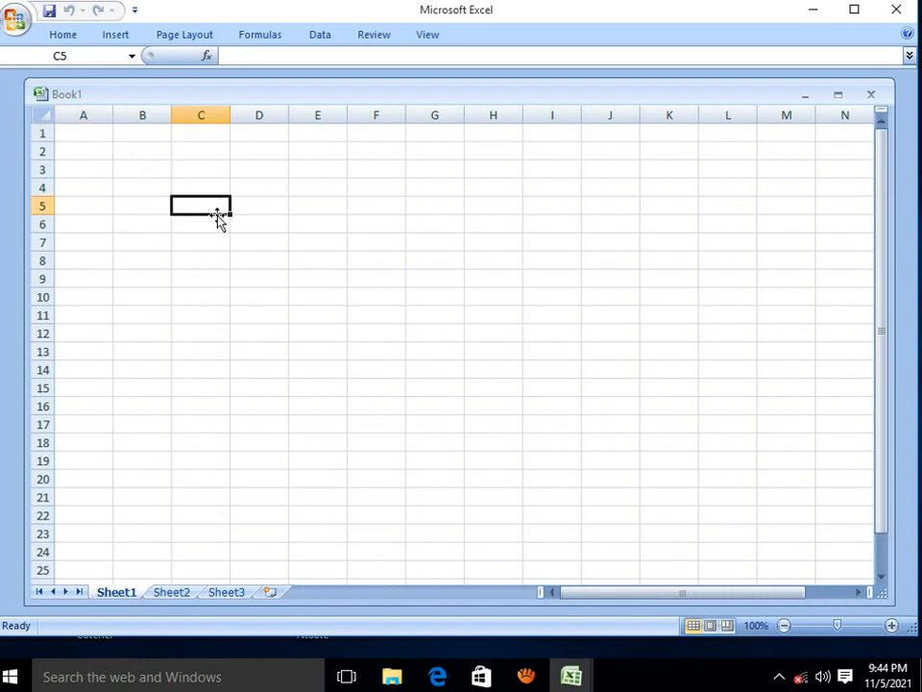
pyautogui.click(62, 55)
pyautogui.click(306, 189)
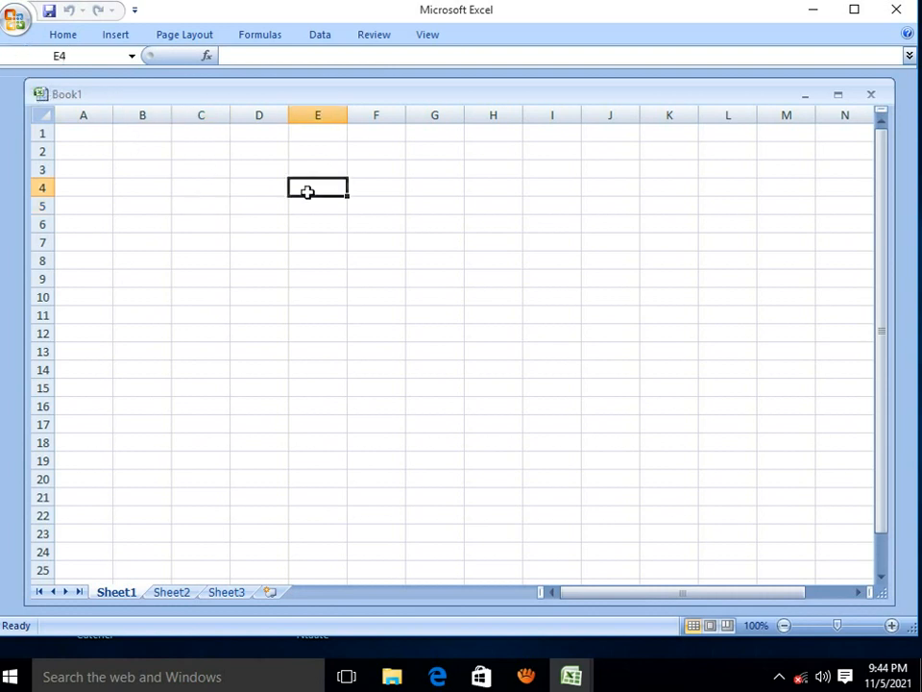
pyautogui.click(208, 192)
pyautogui.click(217, 170)
pyautogui.click(284, 187)
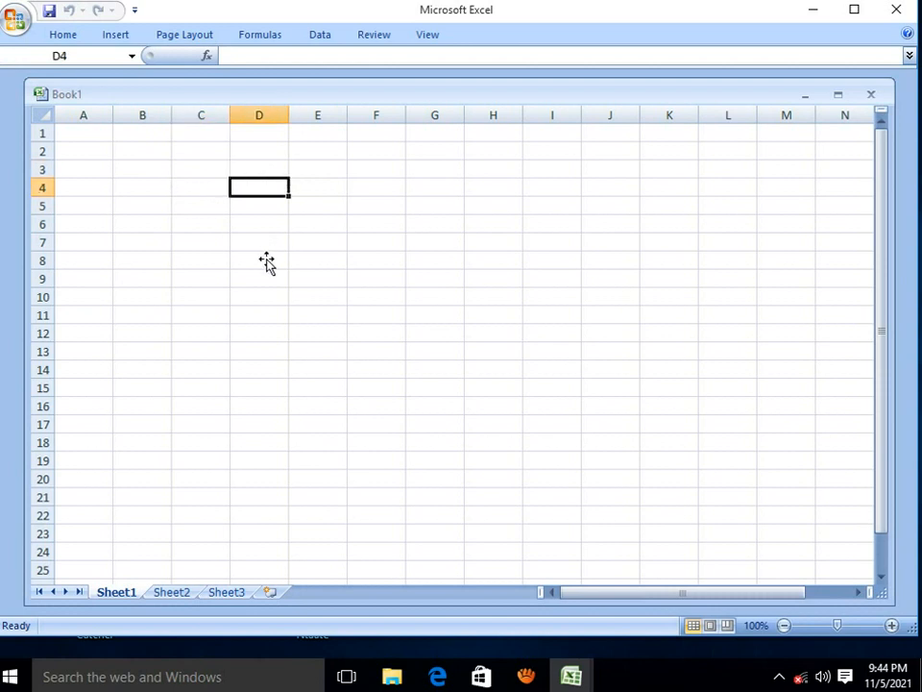
pyautogui.click(192, 188)
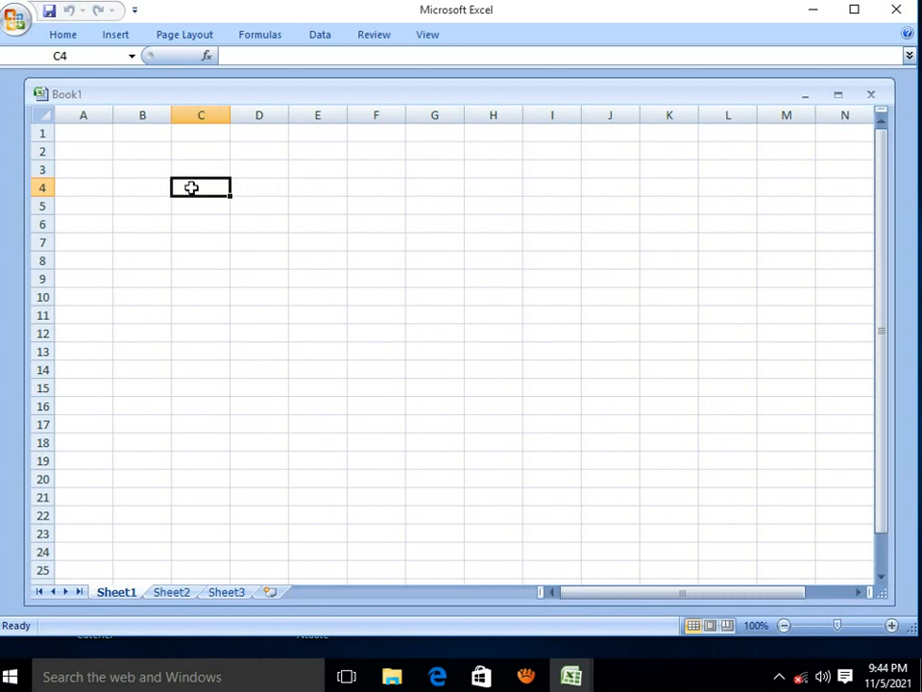
# - Enter the table title "100% state performance" in cell E3 of the blank sheet
pyautogui.click(319, 171)
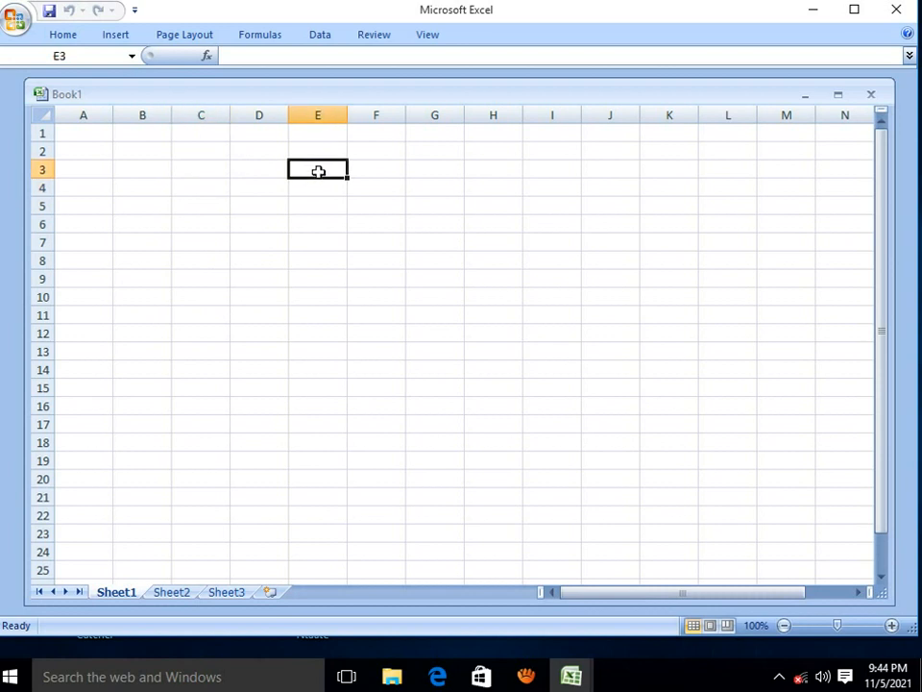
pyautogui.write('100')
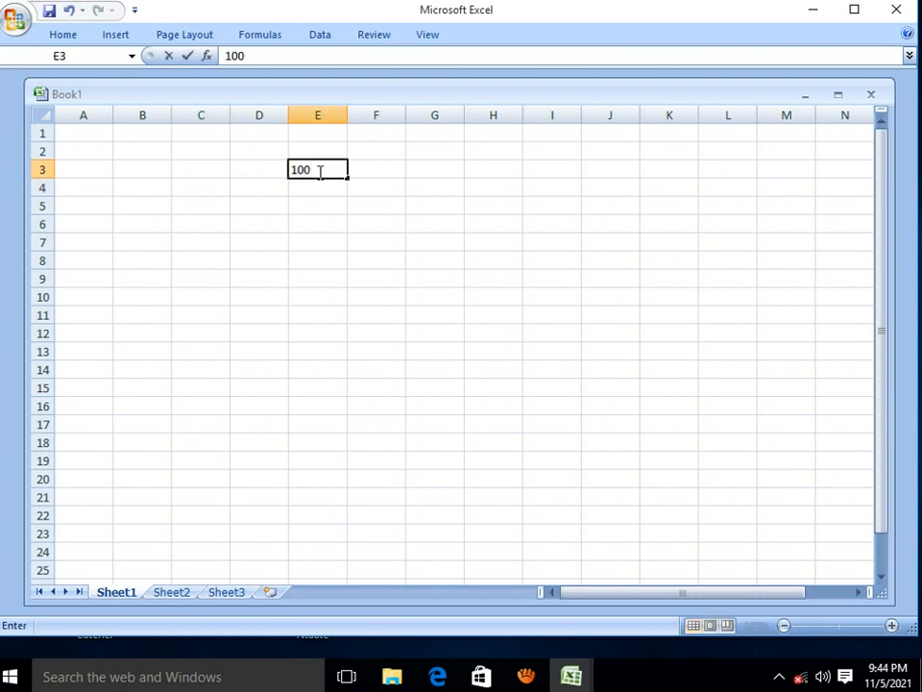
pyautogui.write('% state')
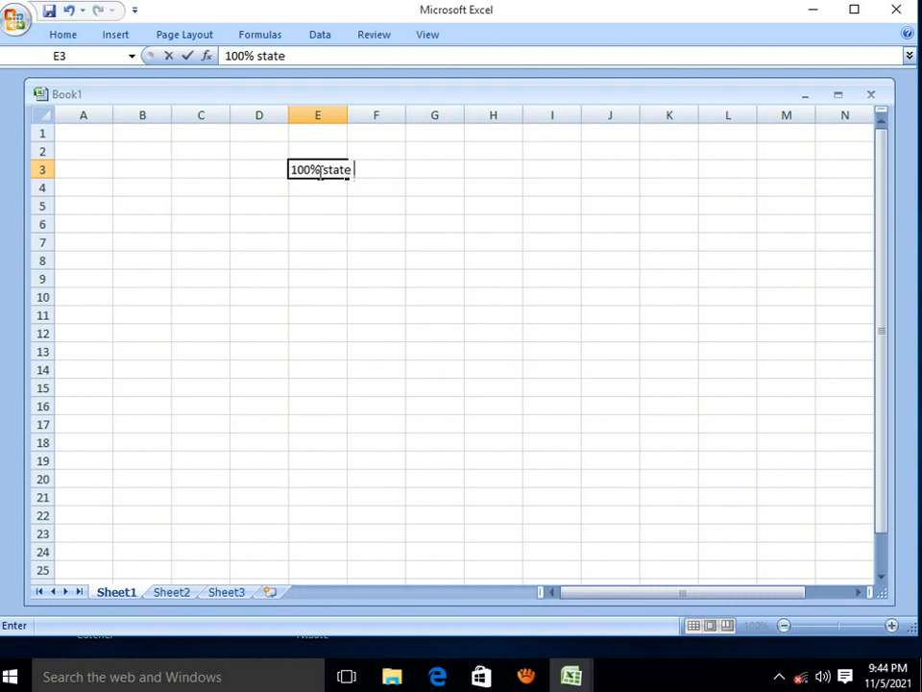
pyautogui.write(' performance')
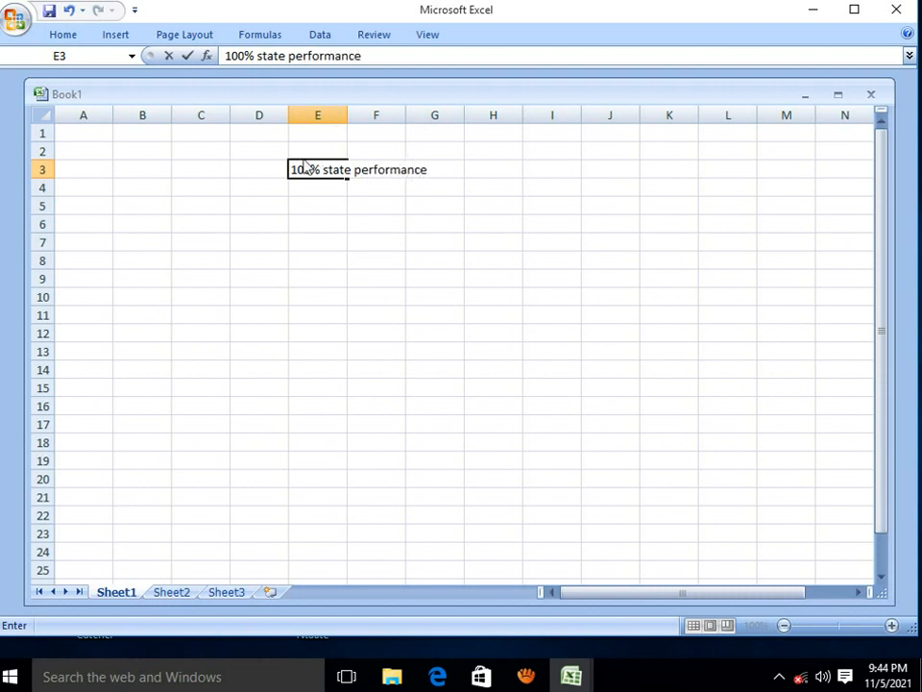
# - Enter the first two state names below the title: "ohio" in D5 and "michgan" in D6
pyautogui.click(266, 209)
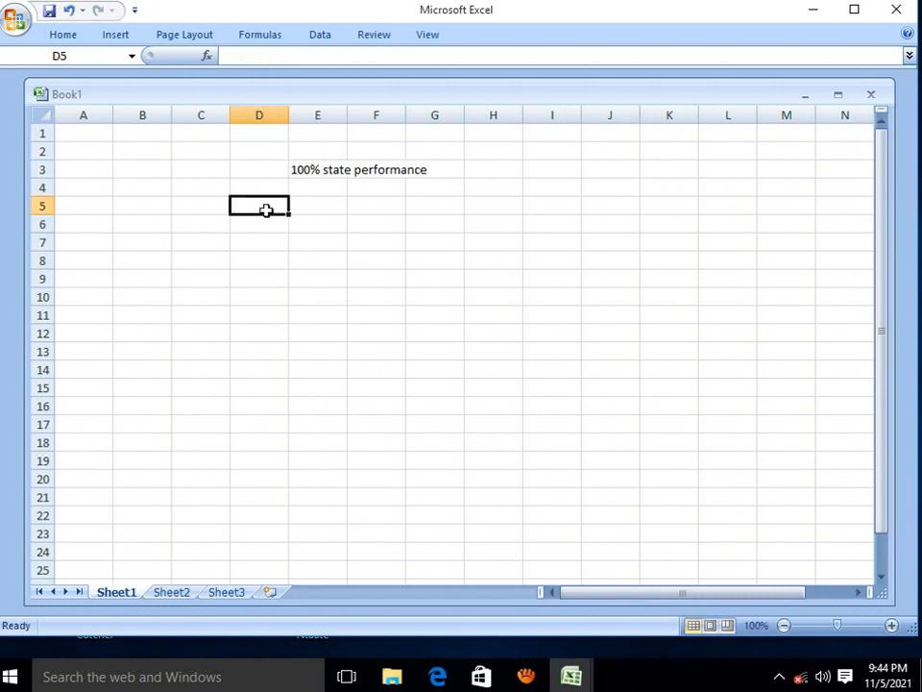
pyautogui.write('ohio')
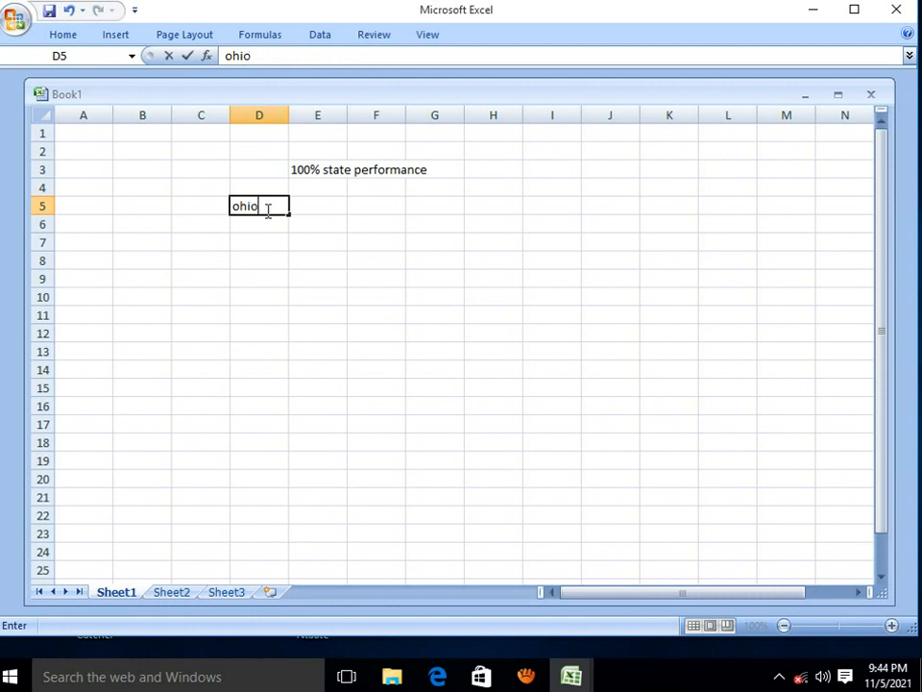
pyautogui.press('Return')
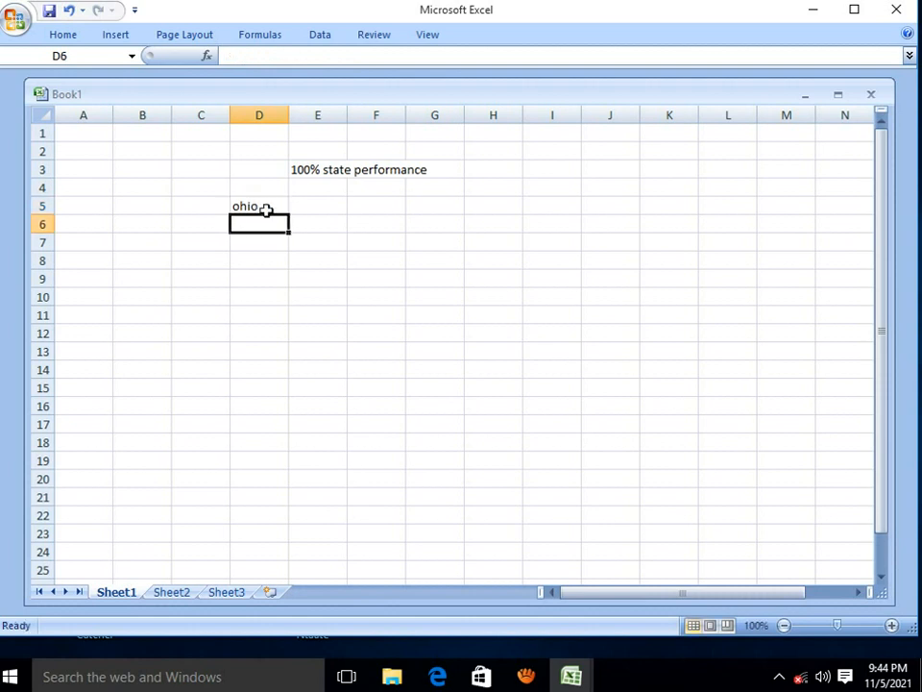
pyautogui.write('mich')
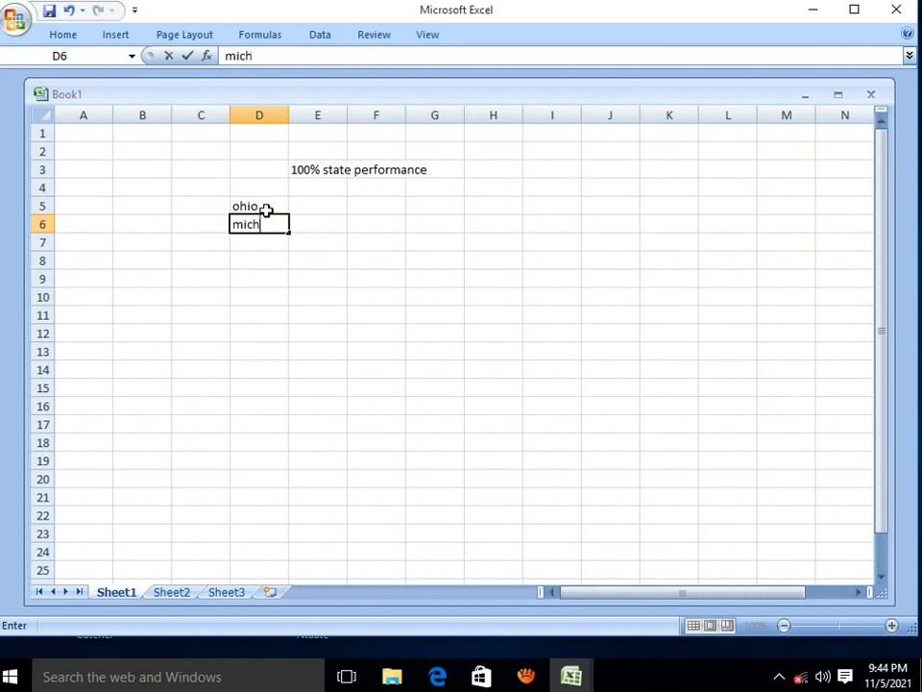
pyautogui.write('agan')
pyautogui.click(262, 224)
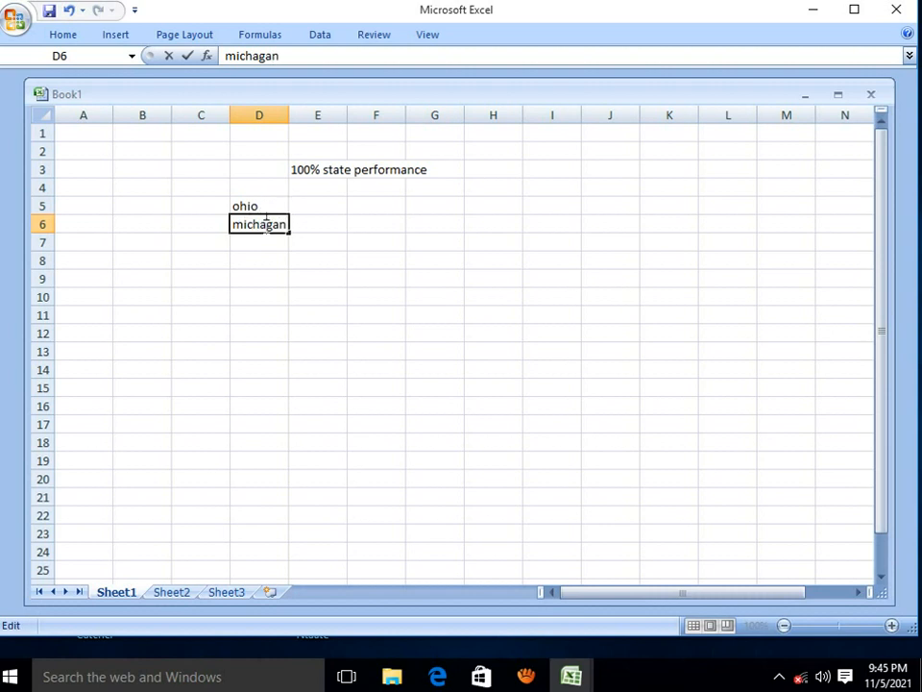
pyautogui.press('BackSpace')
# - Continue the list of states with "missisip" in D7, "califonia" in D8 and "les vegas" in D9
pyautogui.click(253, 243)
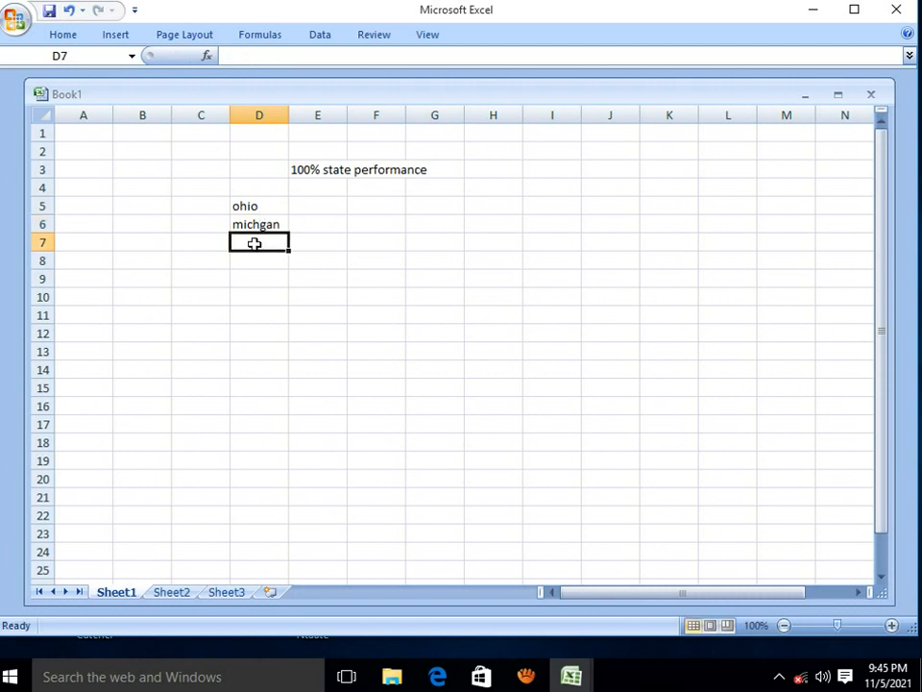
pyautogui.write('mi')
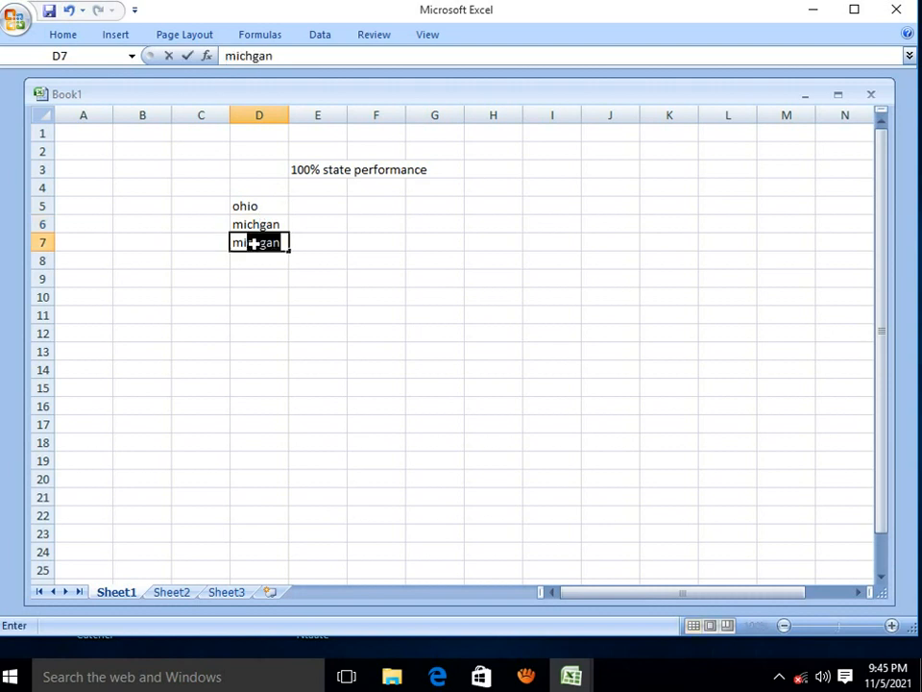
pyautogui.write('ssisi')
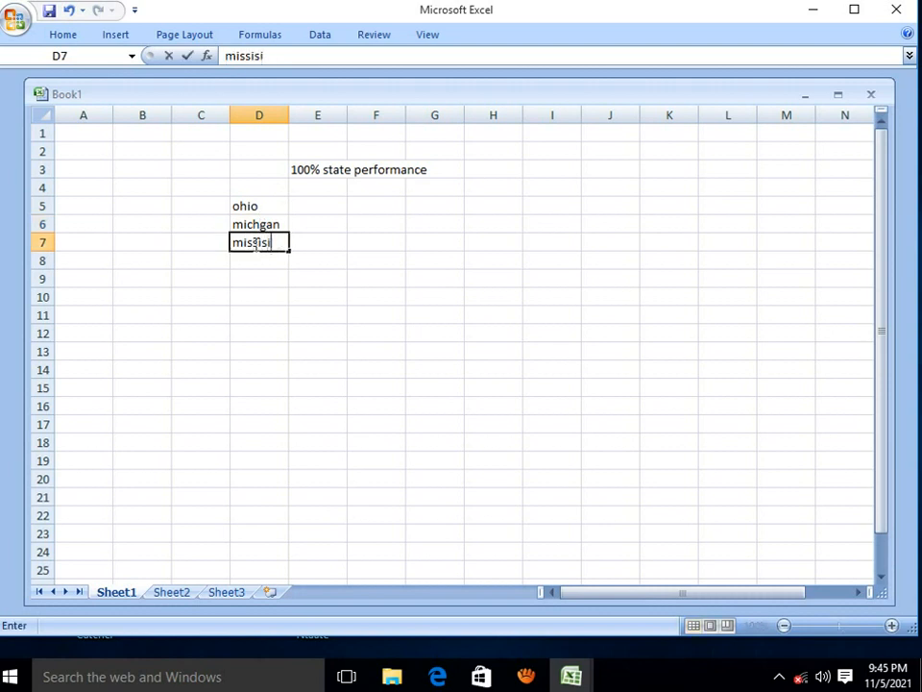
pyautogui.write('p')
pyautogui.press('Return')
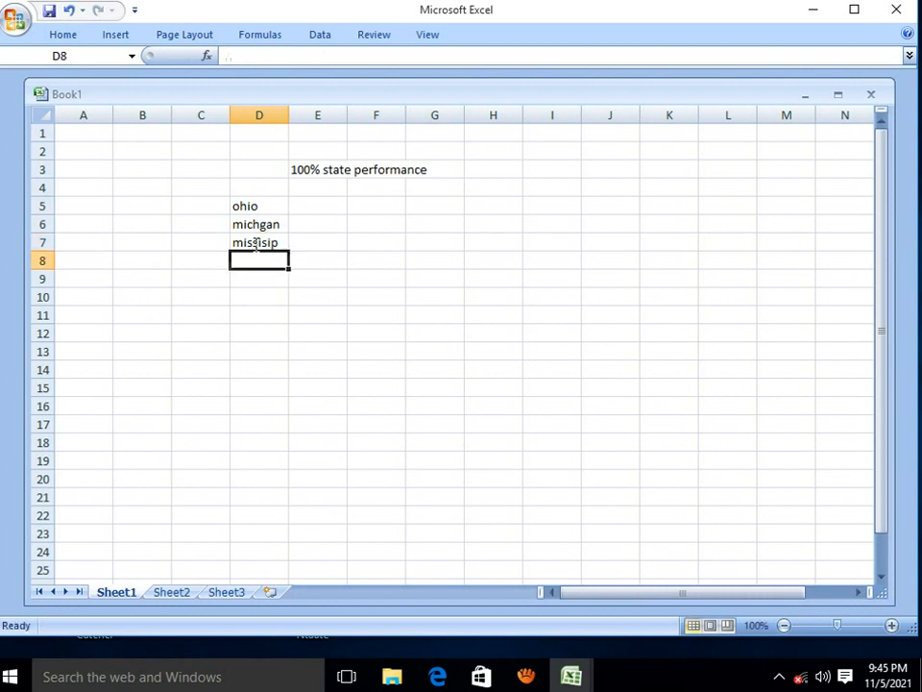
pyautogui.write('ca')
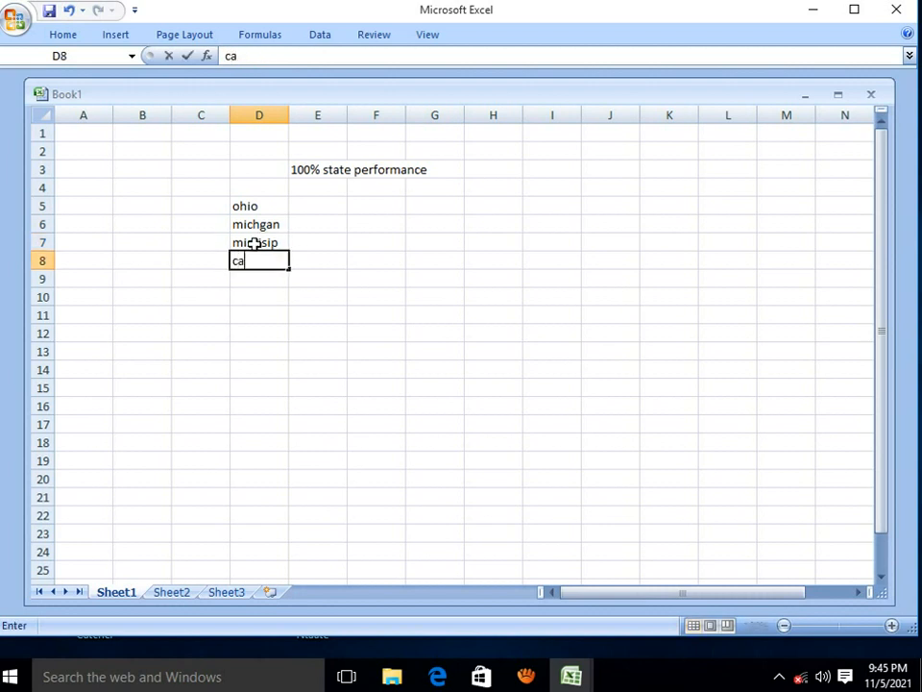
pyautogui.write('lifonia')
pyautogui.press('Return')
pyautogui.write('les ve')
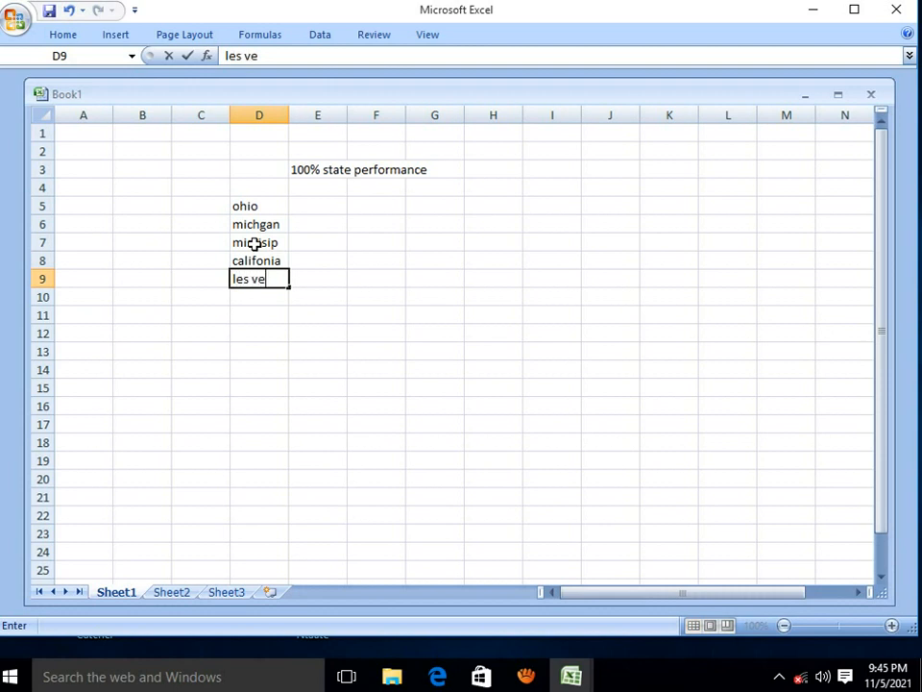
pyautogui.write('gas')
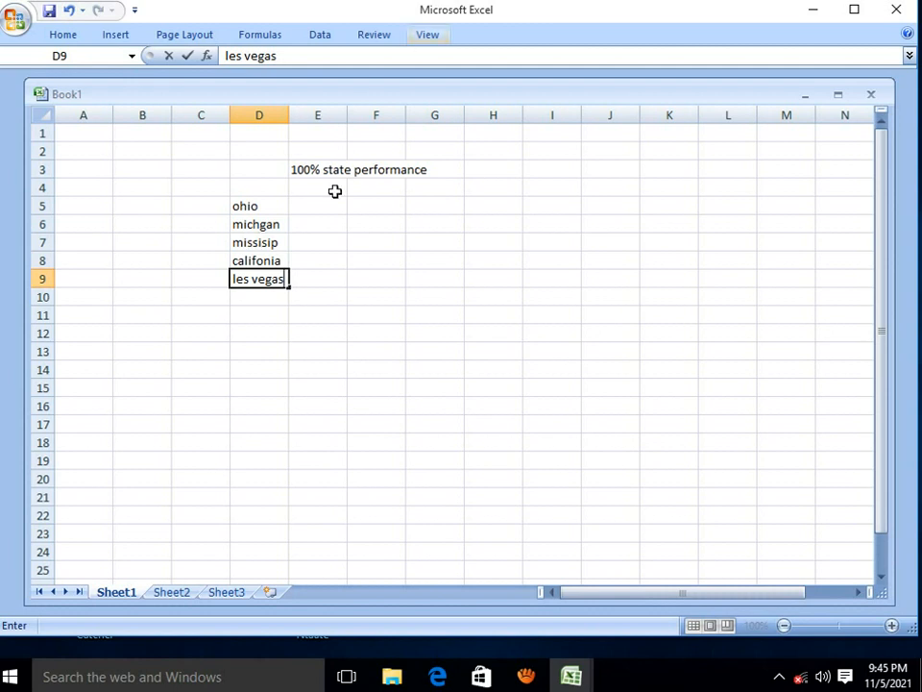
# - Enter the first day headings under the title: "Monday" in E4 and "Tuesday" in F4
pyautogui.click(303, 186)
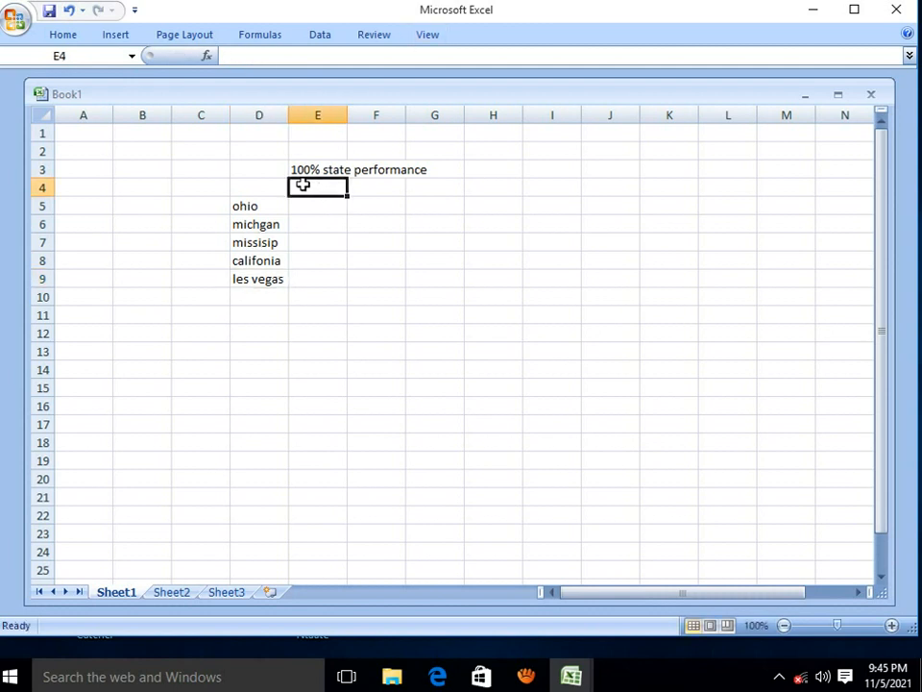
pyautogui.write('mo')
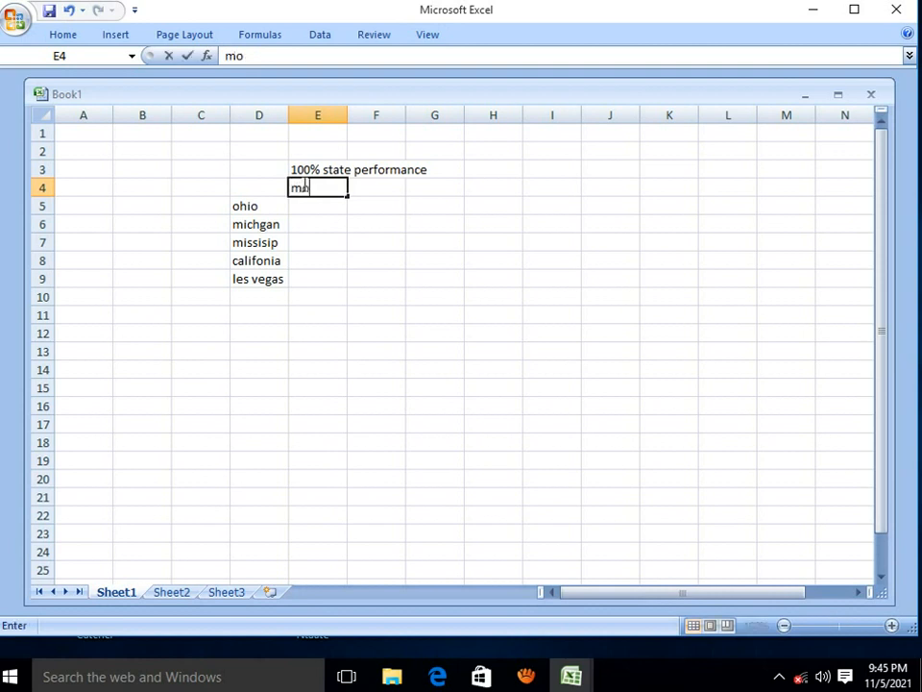
pyautogui.write('nday')
pyautogui.press('Tab')
pyautogui.write('t')
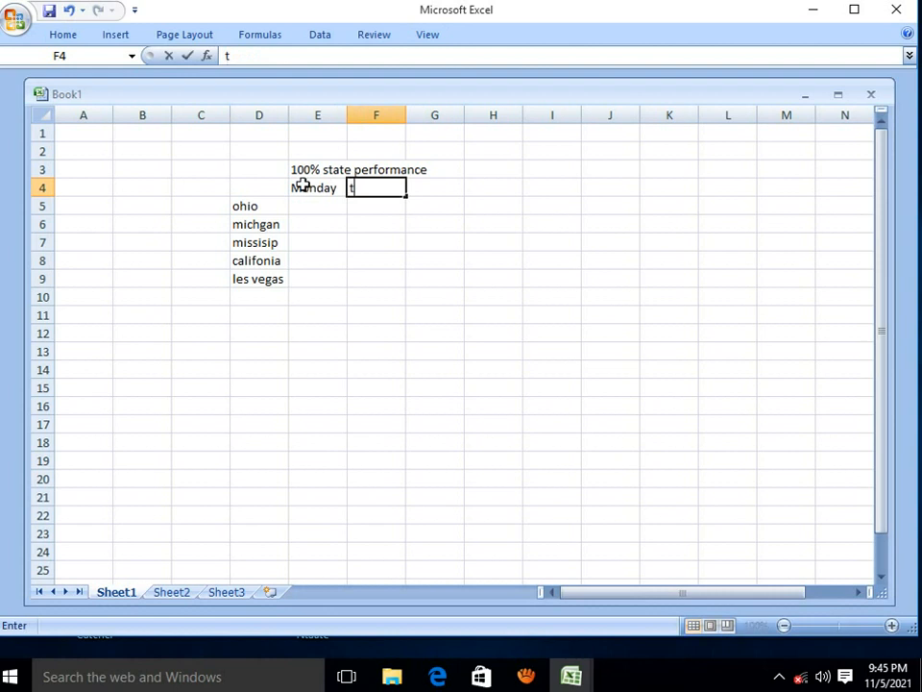
pyautogui.write('uesday')
pyautogui.press('Tab')
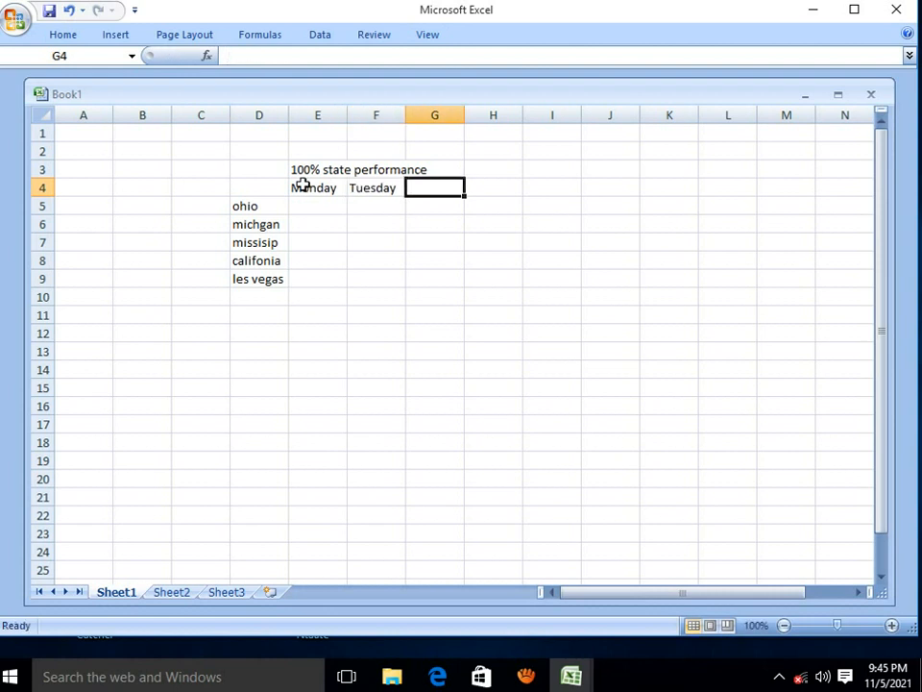
# - Complete the day headings with "Wednesday Thursday" in G4 and "Friday" in H4
pyautogui.write('wed')
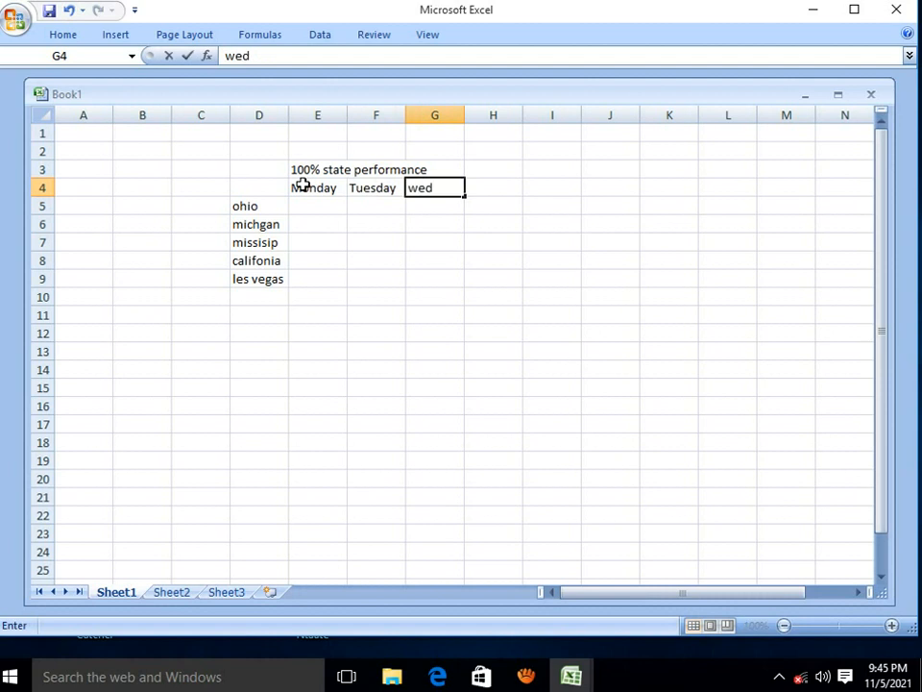
pyautogui.write('nesdy')
pyautogui.press('BackSpace')
pyautogui.write('ay')
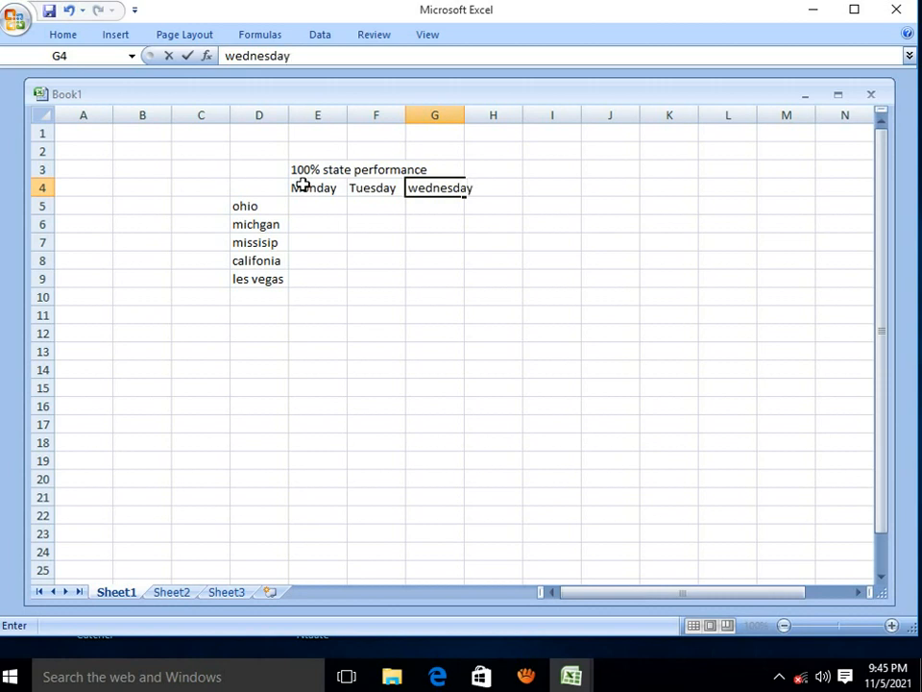
pyautogui.write(' thur')
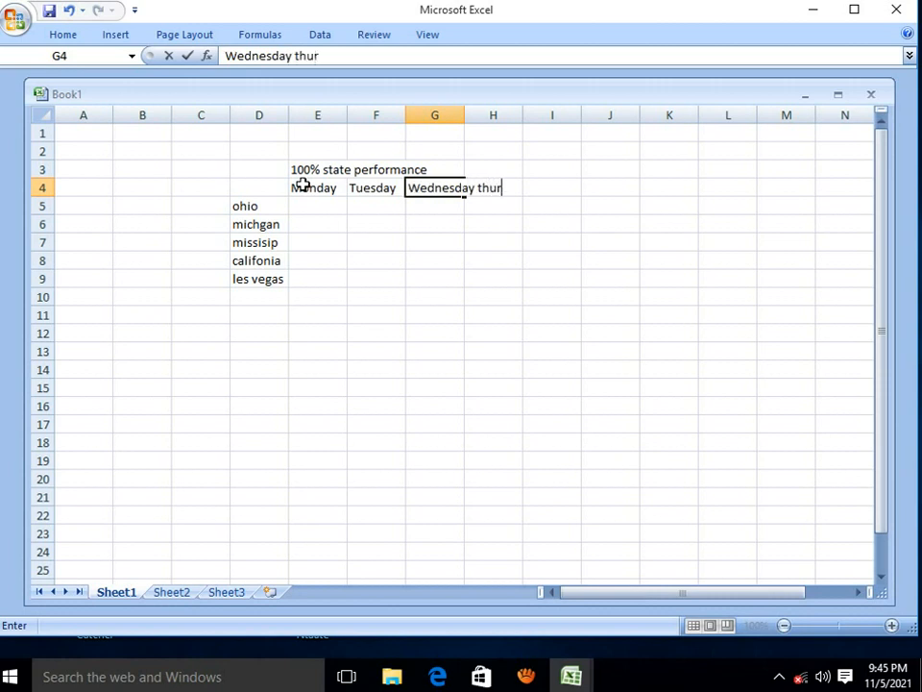
pyautogui.write('sday')
pyautogui.press('Tab')
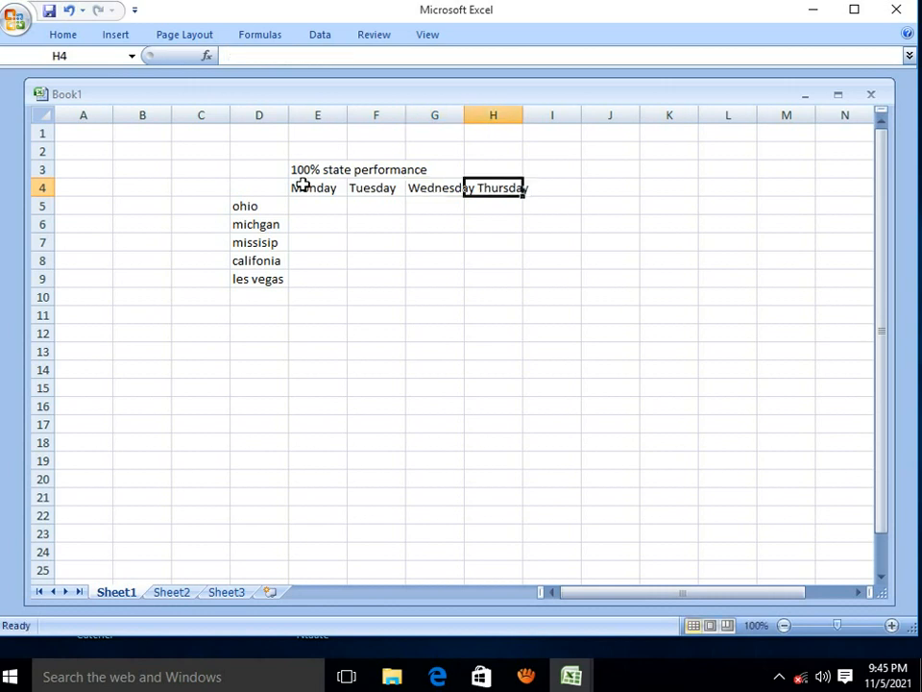
pyautogui.write('friday')
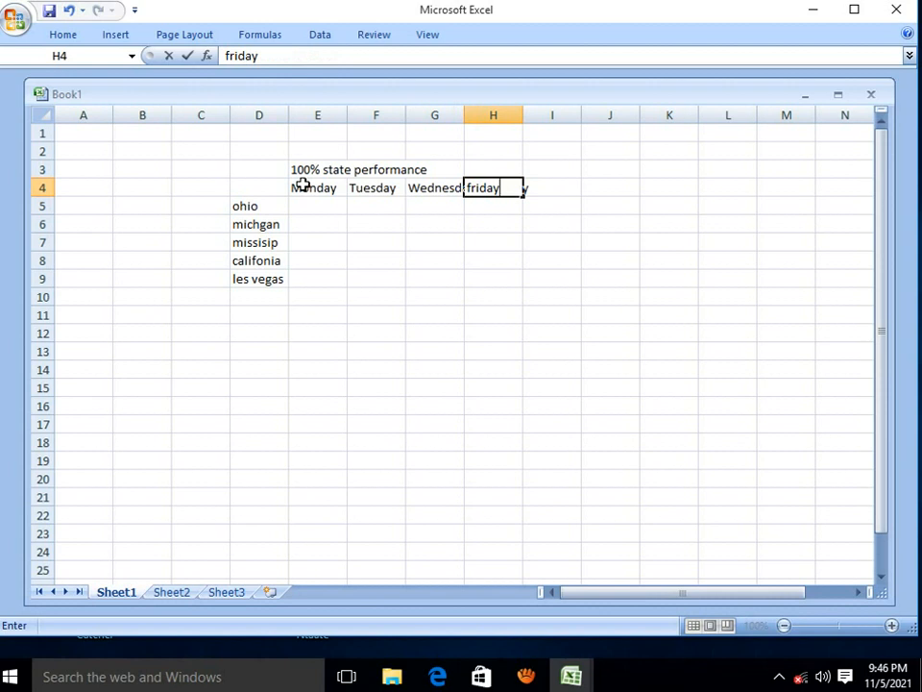
# - Fill the Monday column for the five states, E5 to E9, with 50, 20, 5, 15 and 20
pyautogui.click(311, 211)
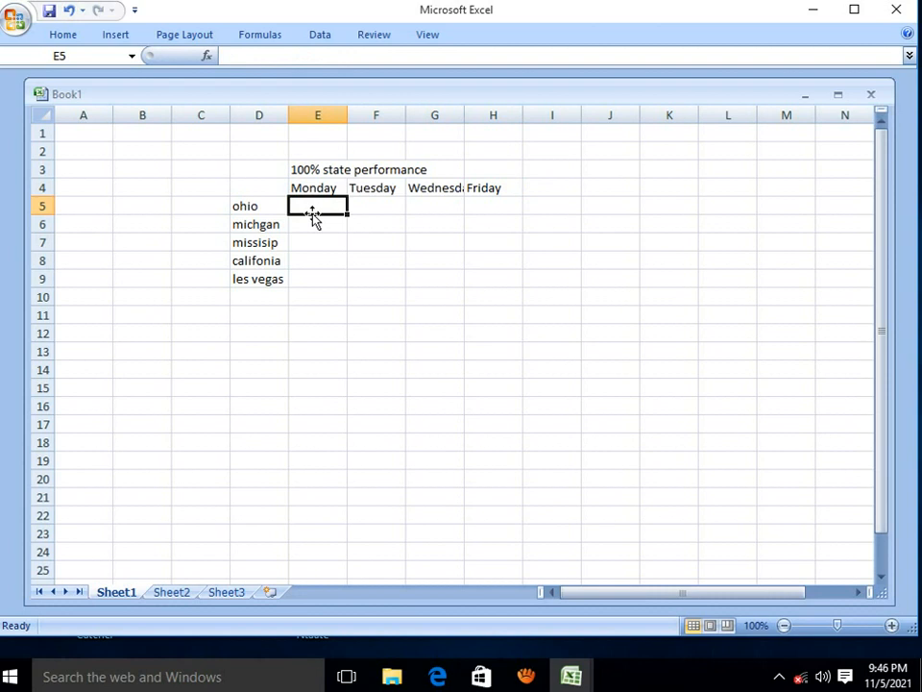
pyautogui.write('50')
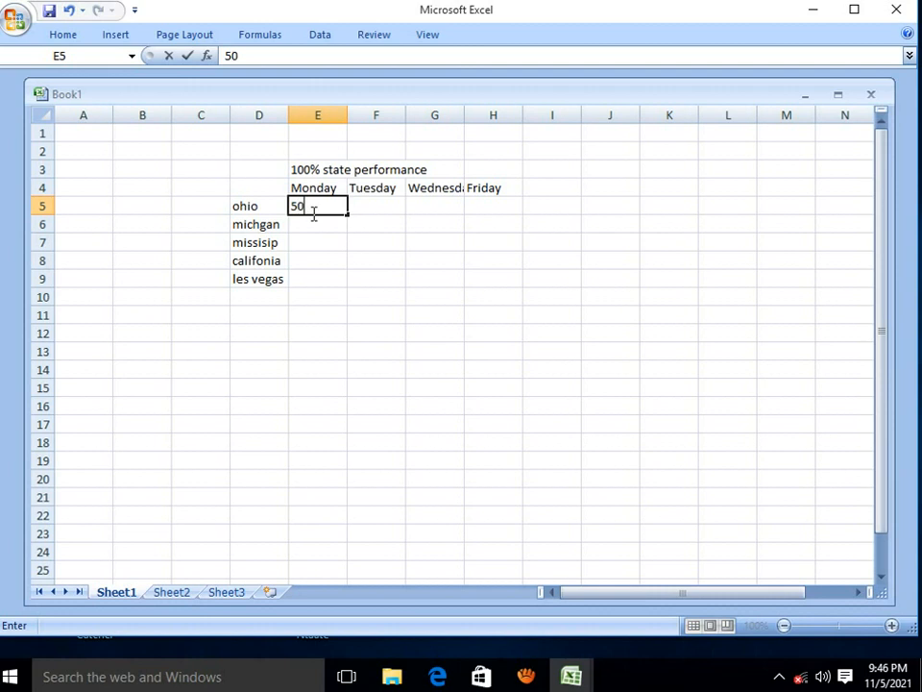
pyautogui.click(306, 223)
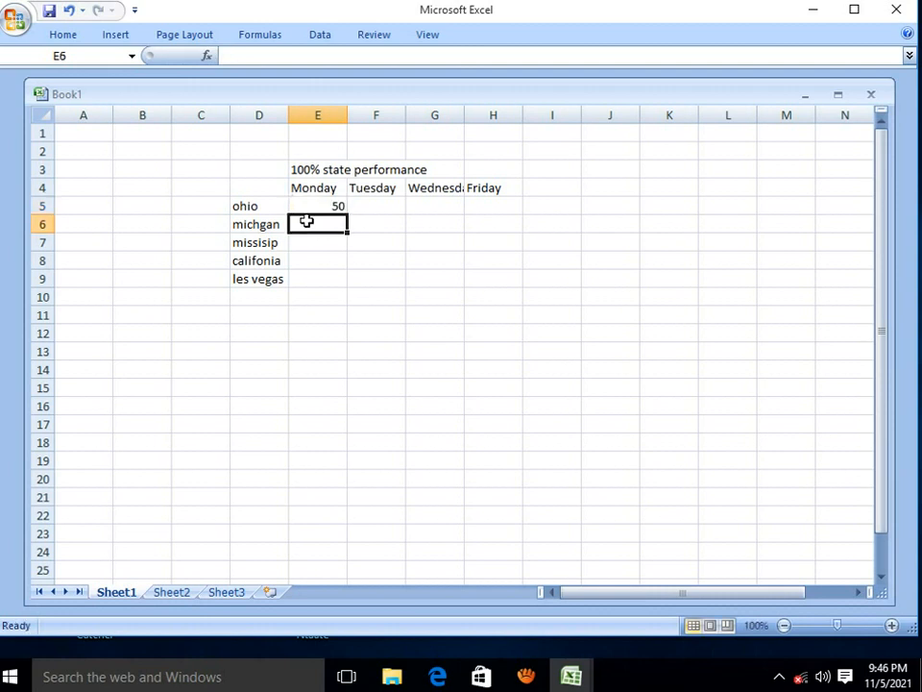
pyautogui.write('20')
pyautogui.click(319, 243)
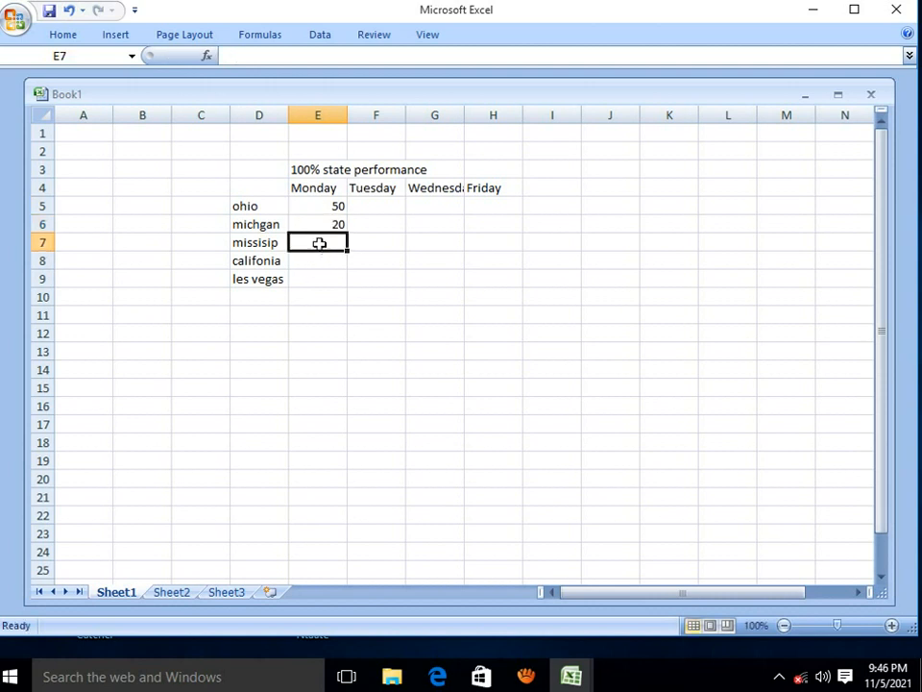
pyautogui.write('5')
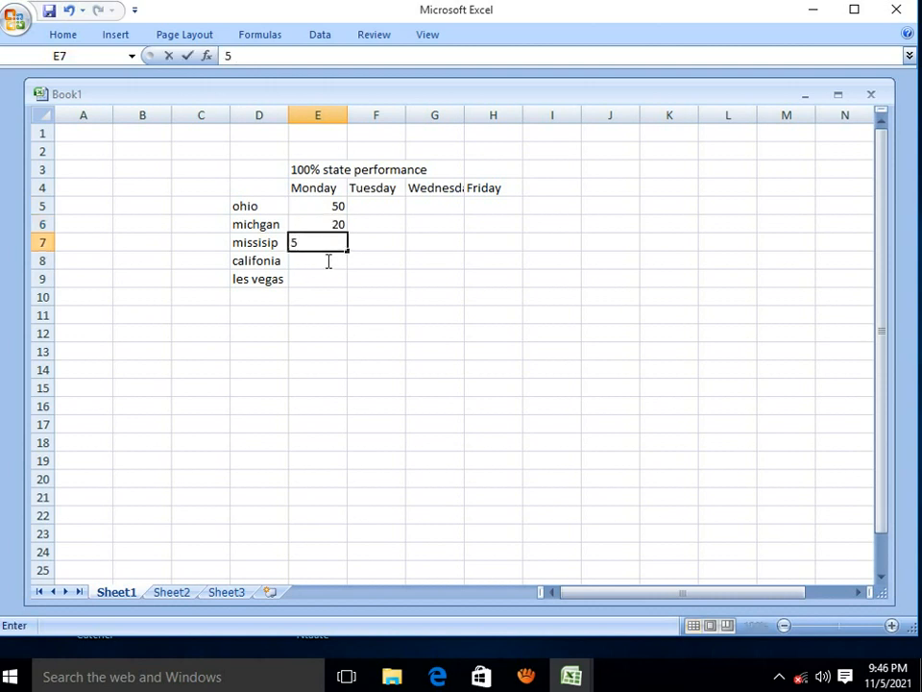
pyautogui.click(326, 260)
pyautogui.write('15')
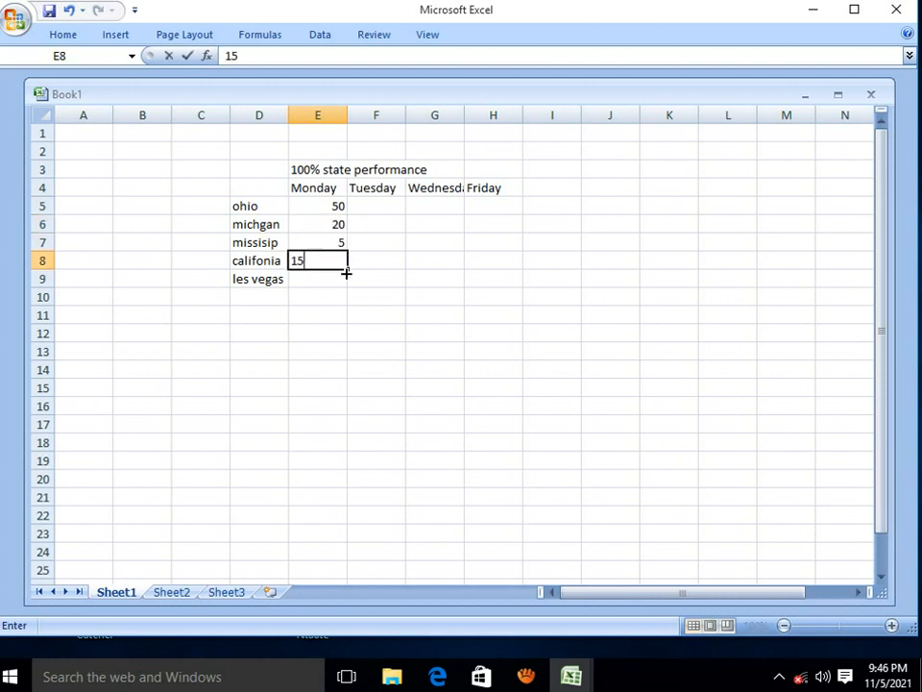
pyautogui.click(325, 276)
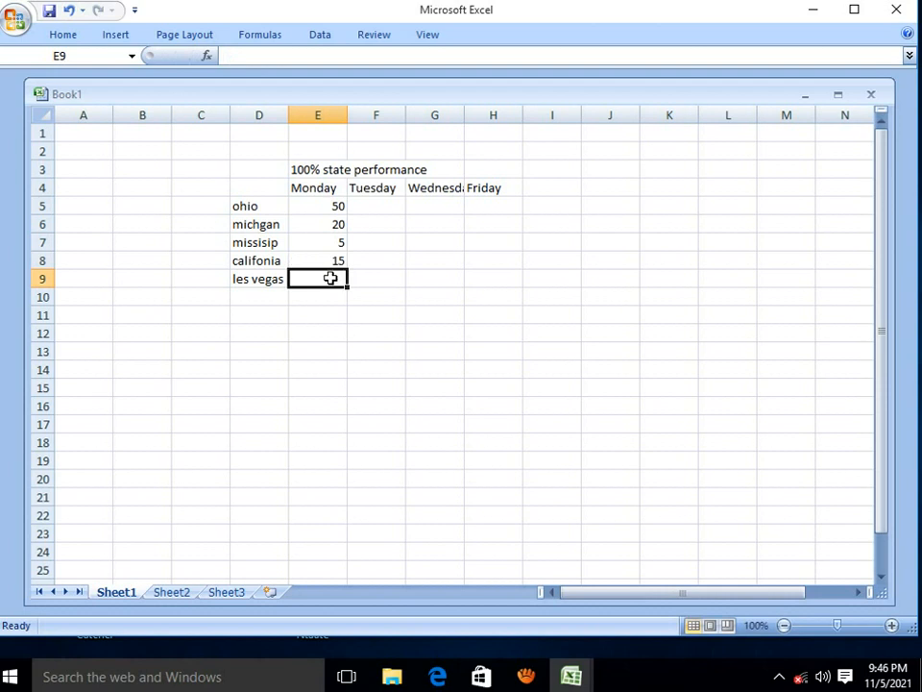
pyautogui.write('2')
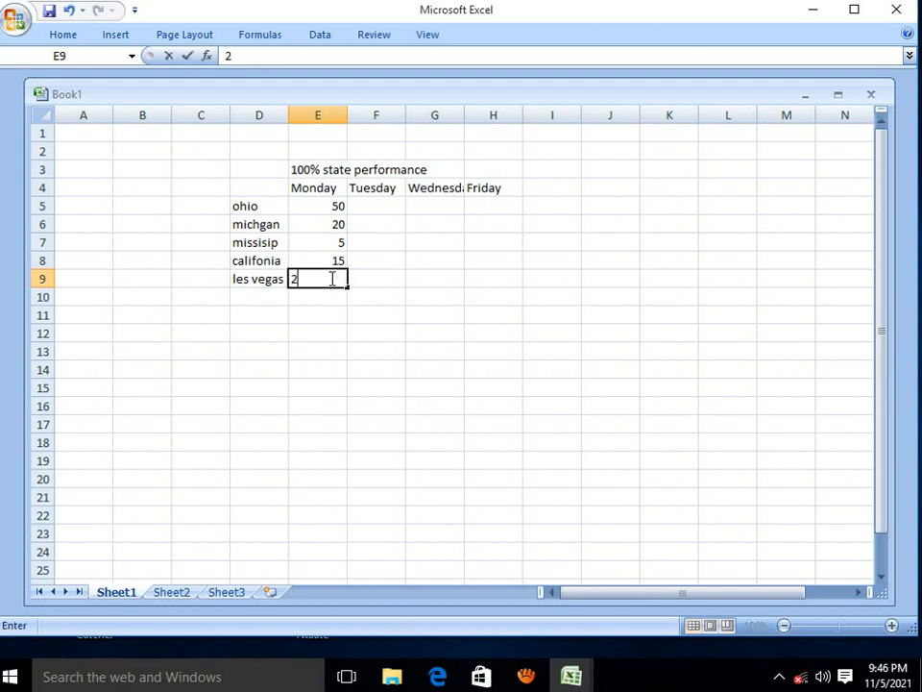
pyautogui.press('BackSpace')
pyautogui.write('20')
# - Fill the Tuesday column for the five states, F5 to F9, with 5, 10, 5, 5 and 45
pyautogui.click(400, 205)
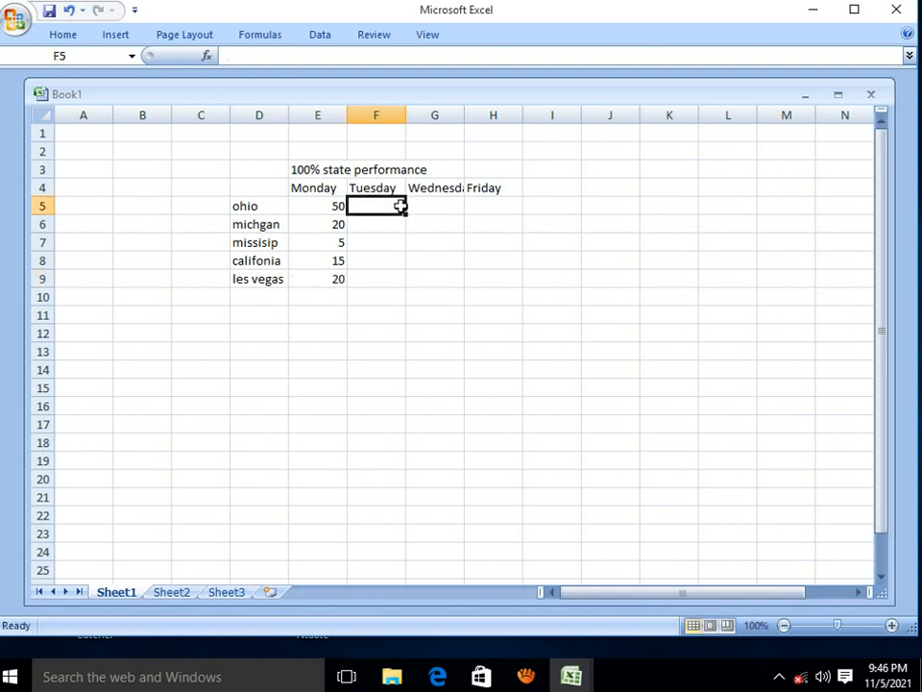
pyautogui.write('5')
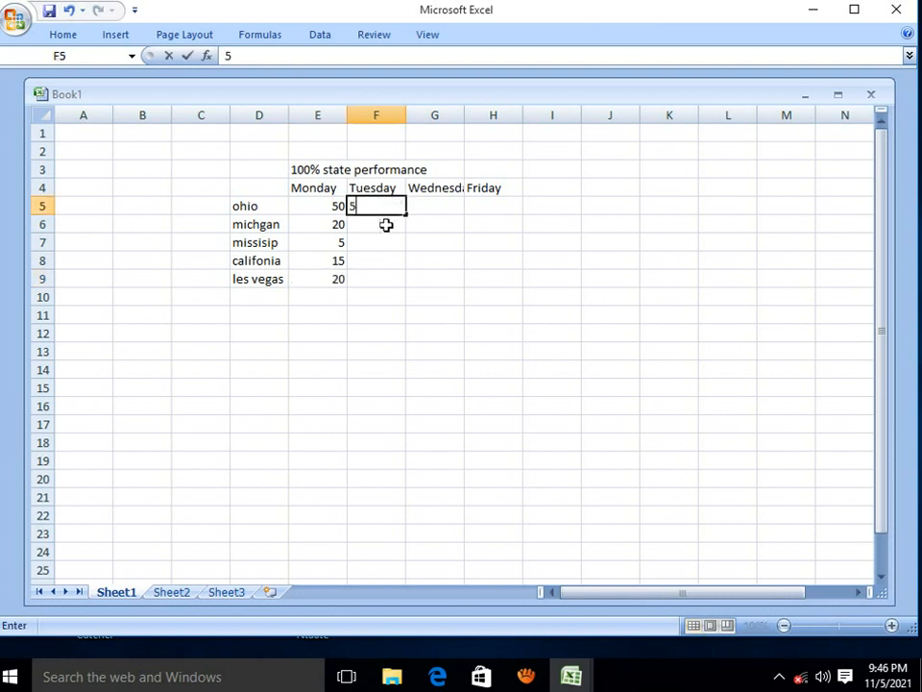
pyautogui.click(385, 224)
pyautogui.write('10')
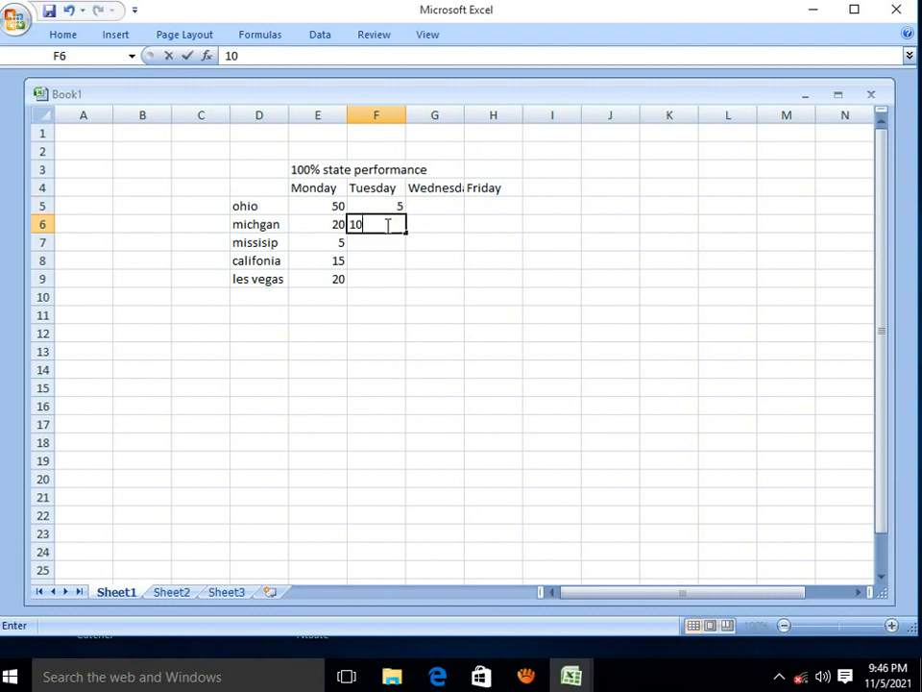
pyautogui.click(376, 243)
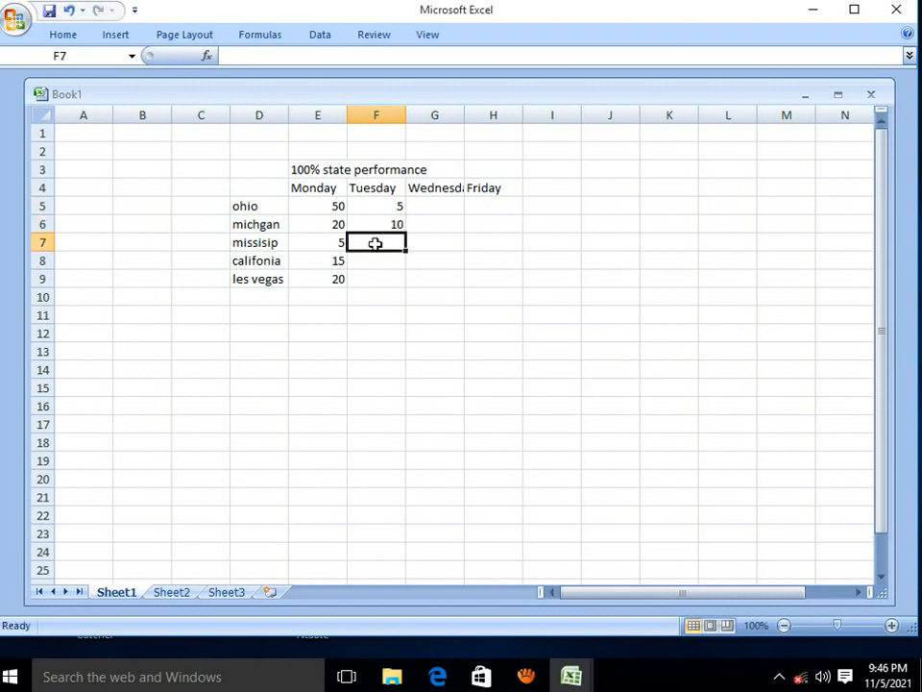
pyautogui.write('5')
pyautogui.click(377, 258)
pyautogui.write('5')
pyautogui.click(384, 282)
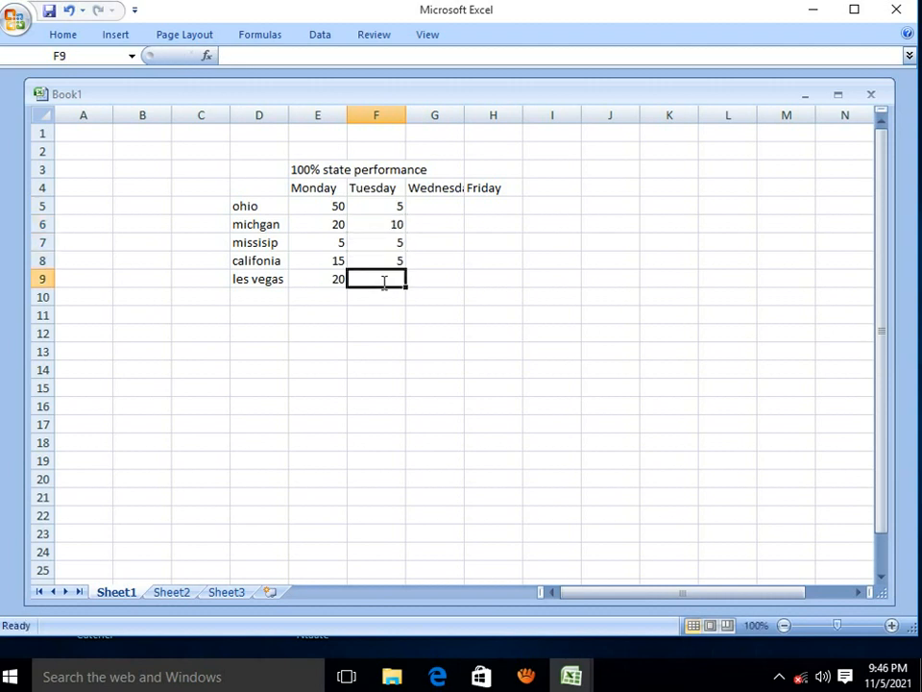
pyautogui.write('45')
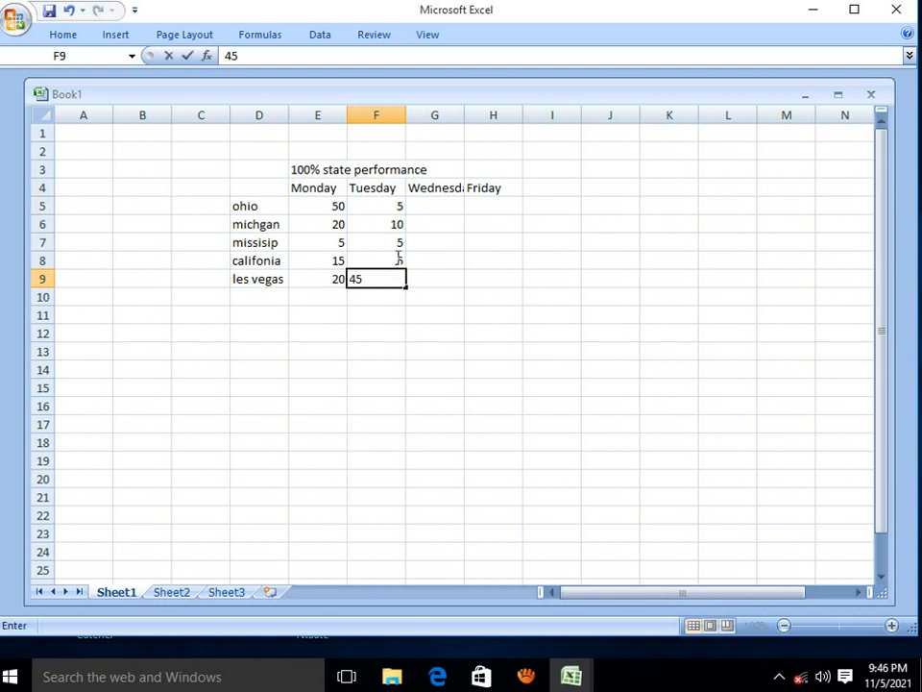
# - Replace the Tuesday value for les vegas in F9 with 20
pyautogui.press('BackSpace')
pyautogui.press('BackSpace')
pyautogui.write('20')
# - Fill the Wednesday column for the five states, G5 to G9, with 45, 30, 25, 45 and 10
pyautogui.click(442, 205)
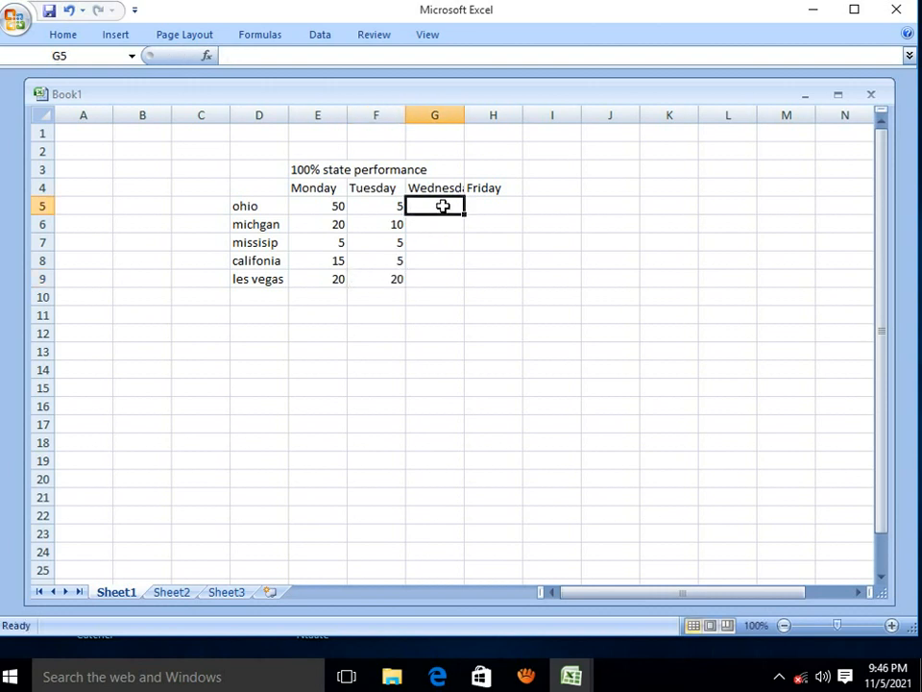
pyautogui.write('45')
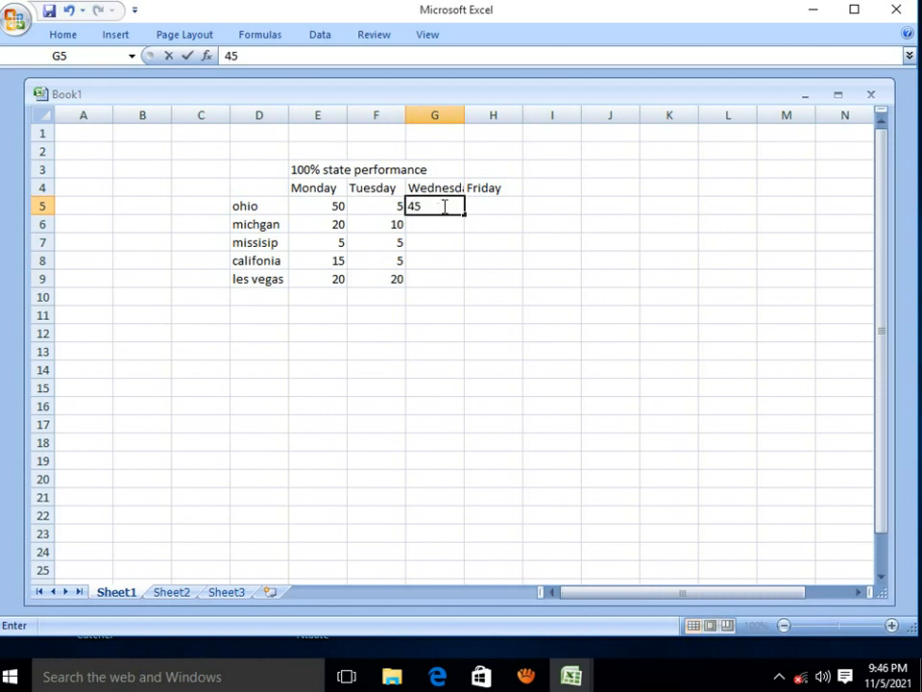
pyautogui.click(440, 225)
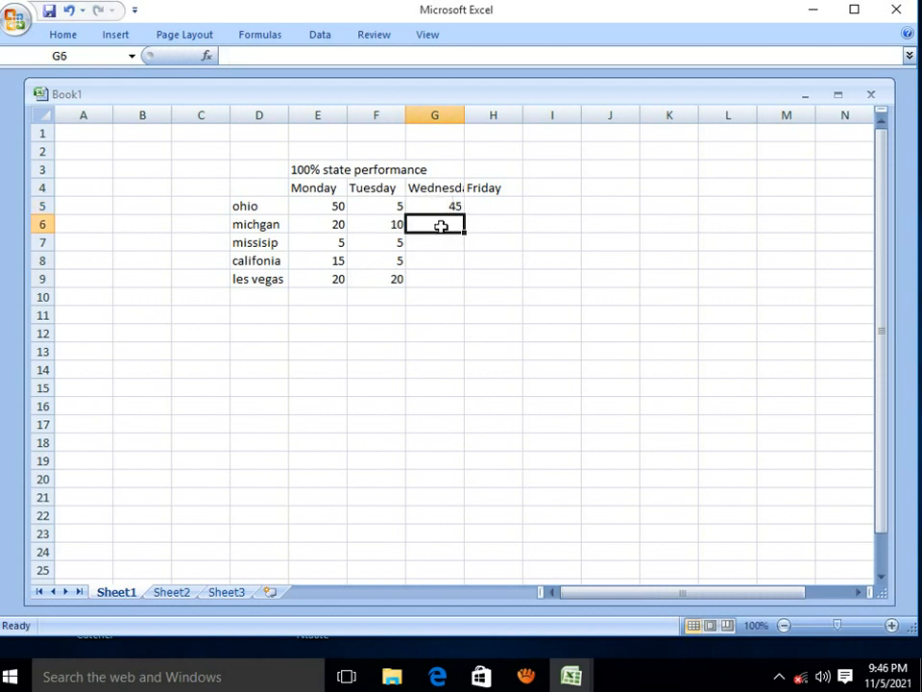
pyautogui.write('30')
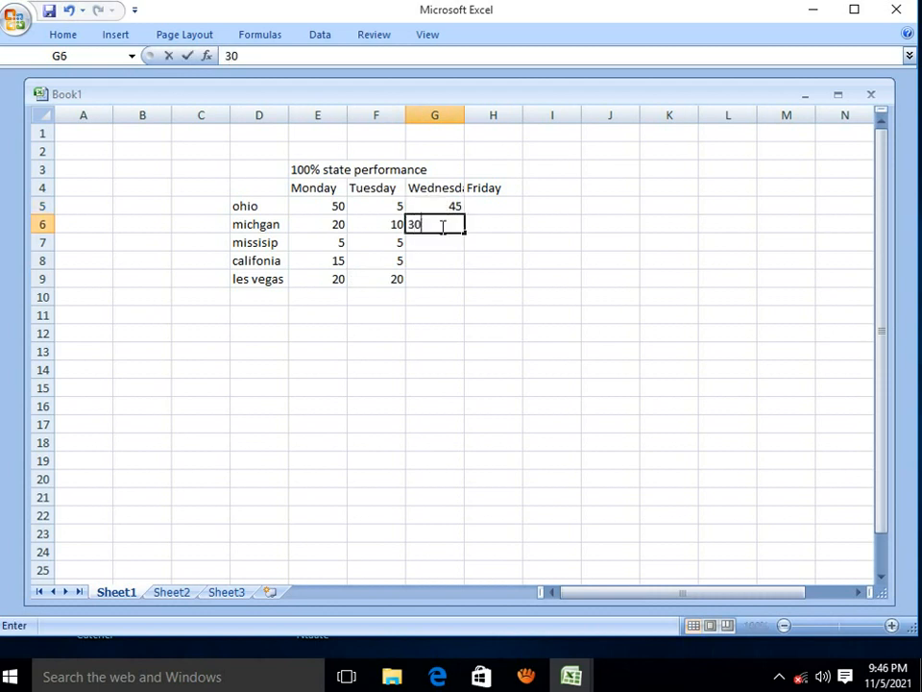
pyautogui.click(438, 244)
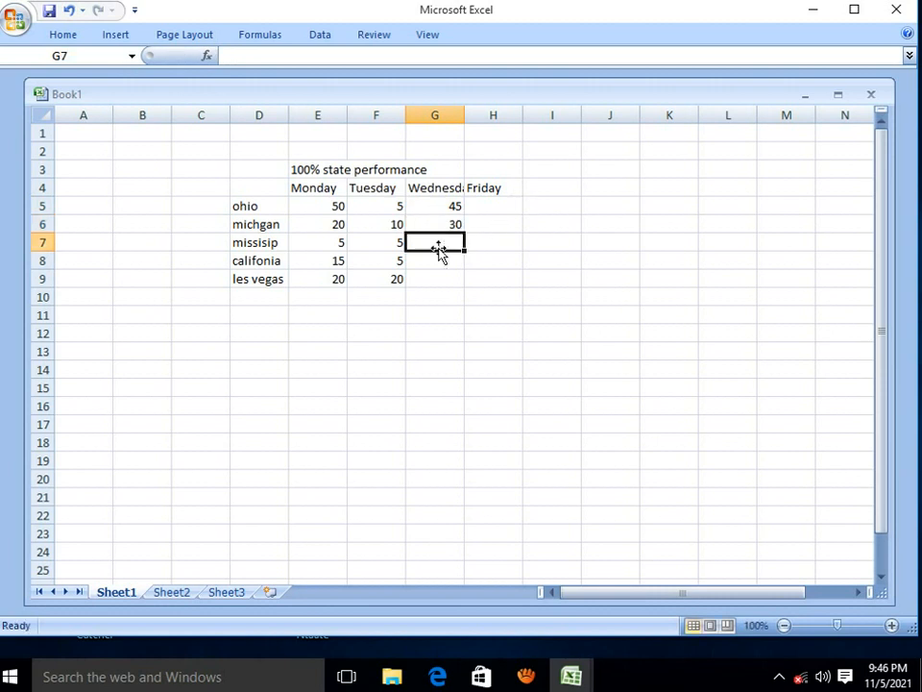
pyautogui.write('25')
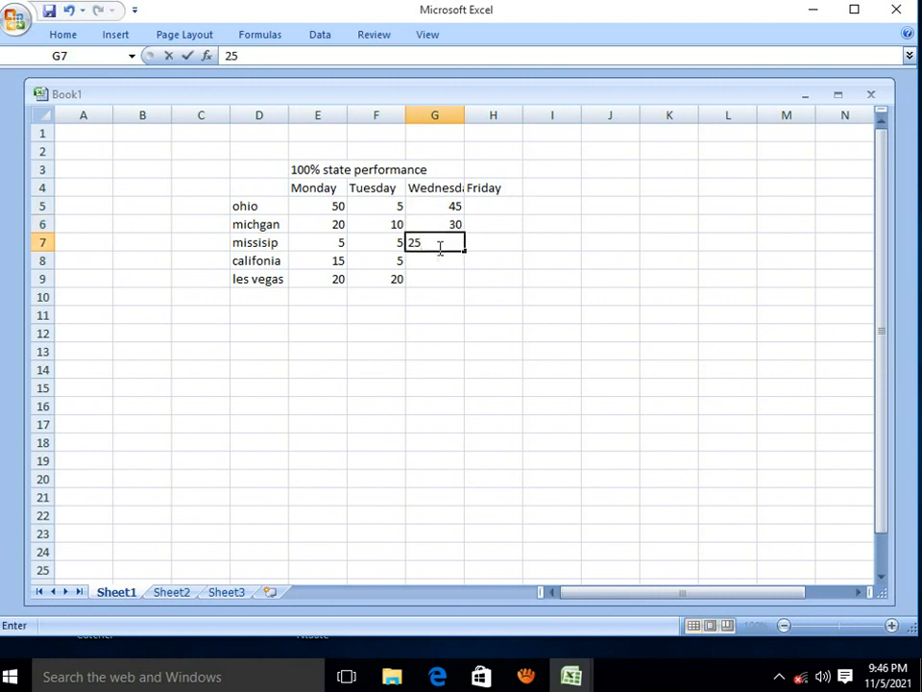
pyautogui.click(431, 261)
pyautogui.write('4')
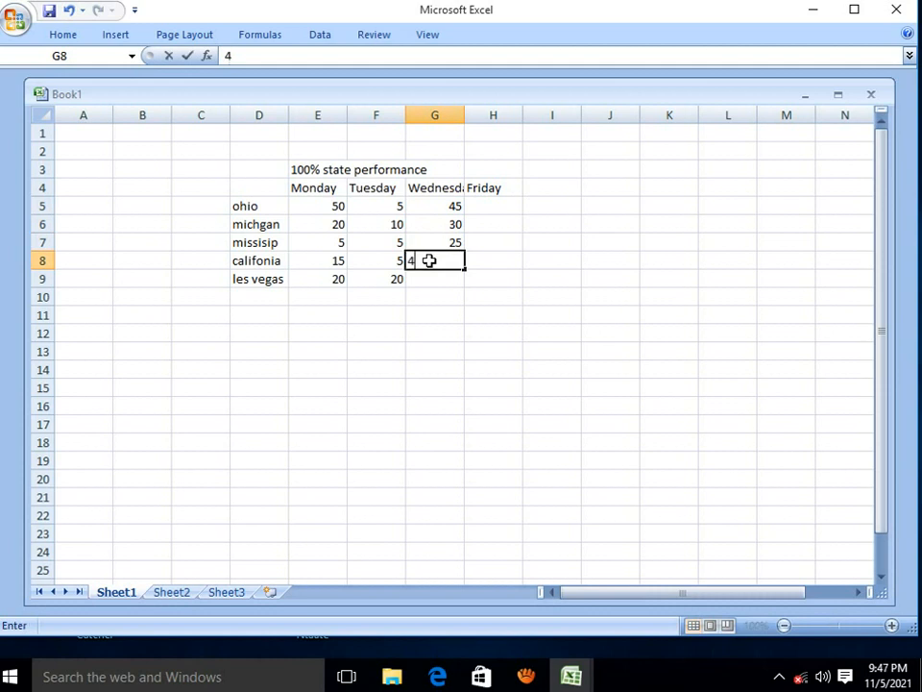
pyautogui.write('5')
pyautogui.click(433, 280)
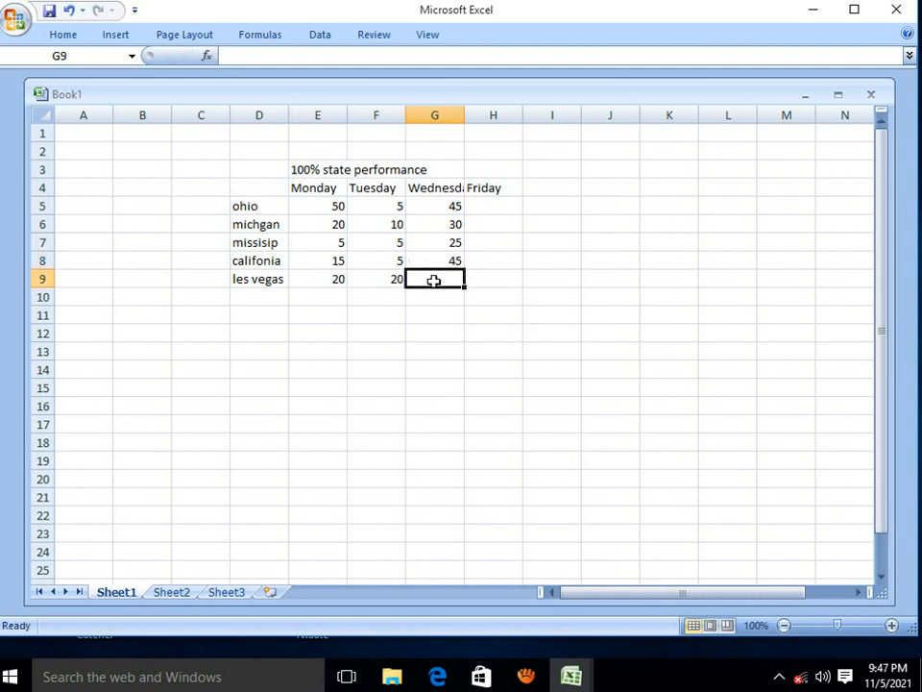
pyautogui.write('10')
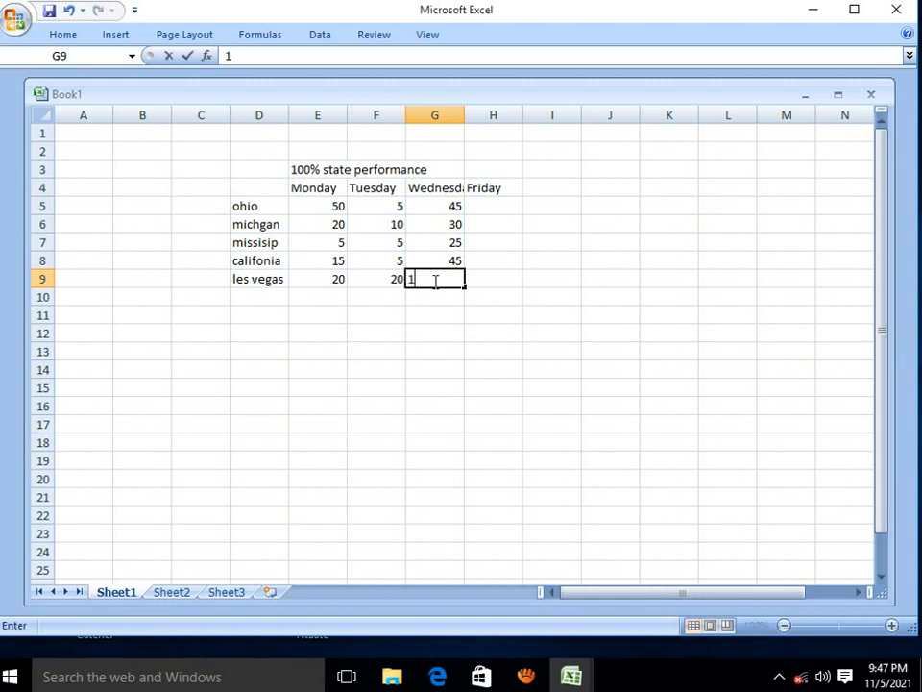
# - Fill the Friday column for the five states, H5 to H9, with 30, 20, 10, 15 and 5
pyautogui.click(490, 205)
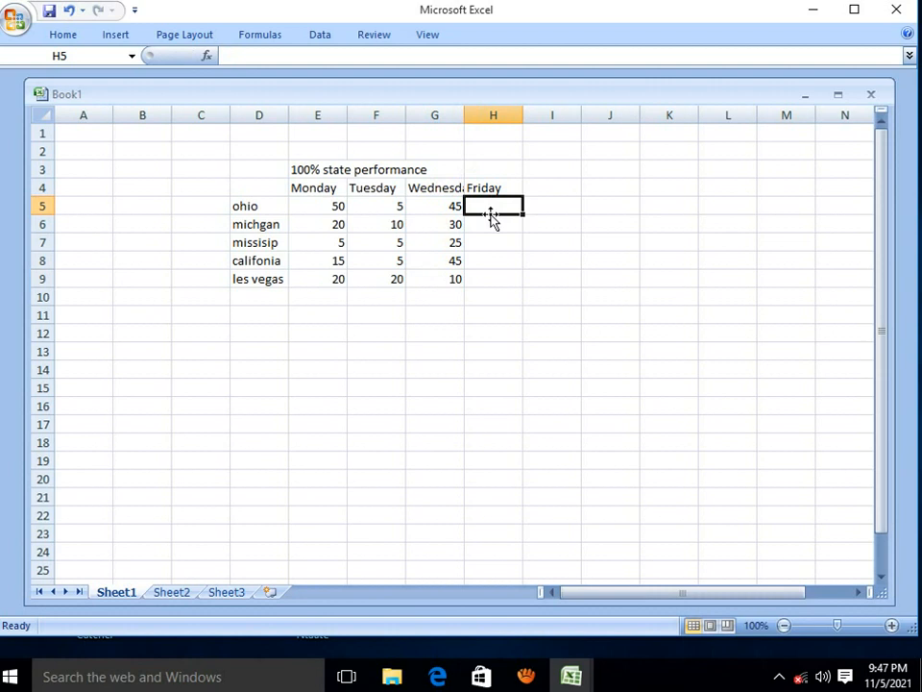
pyautogui.write('30')
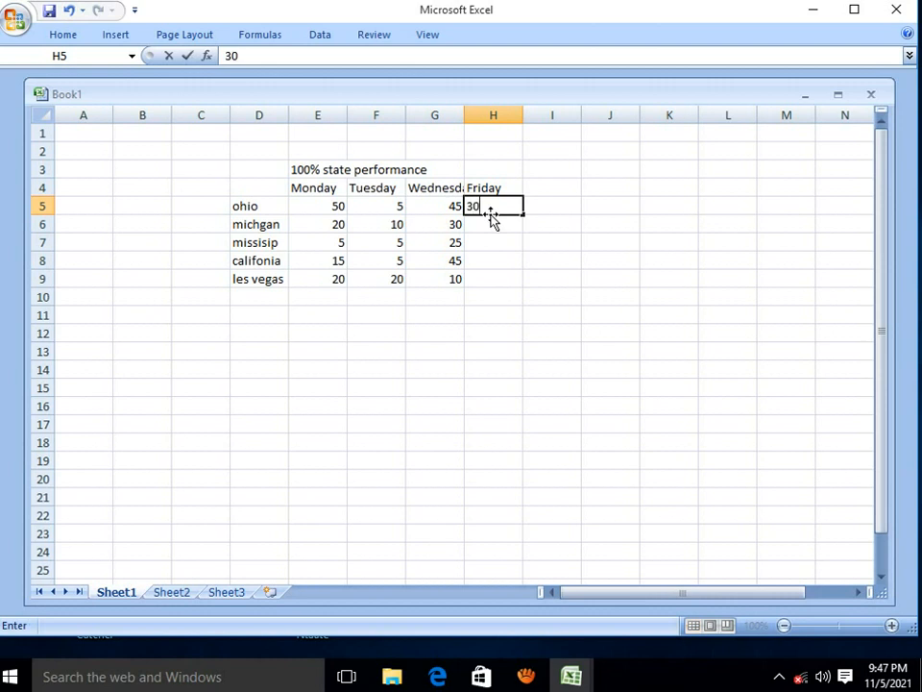
pyautogui.press('Return')
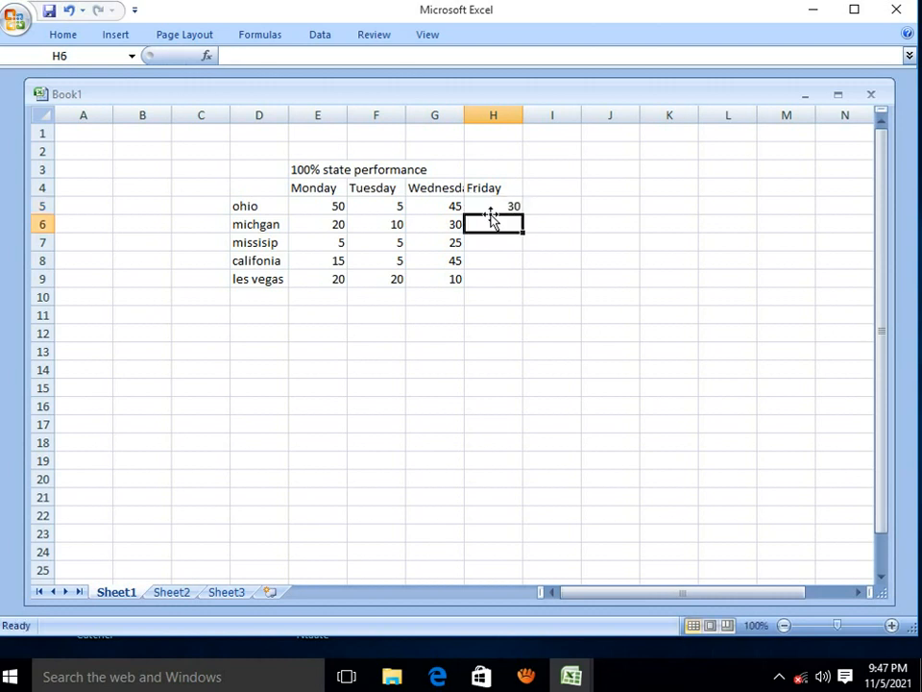
pyautogui.write('20')
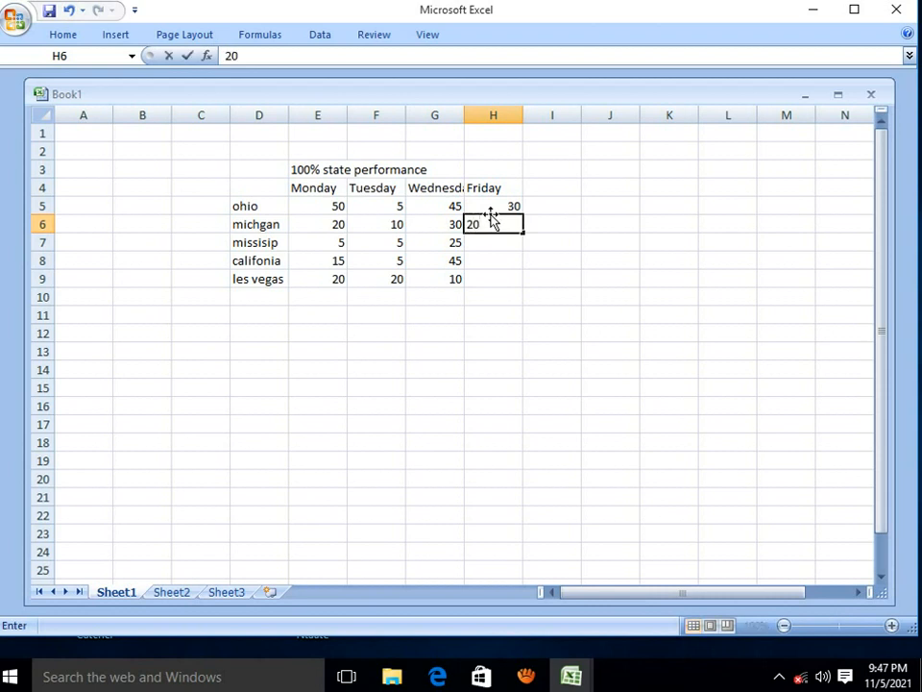
pyautogui.press('Return')
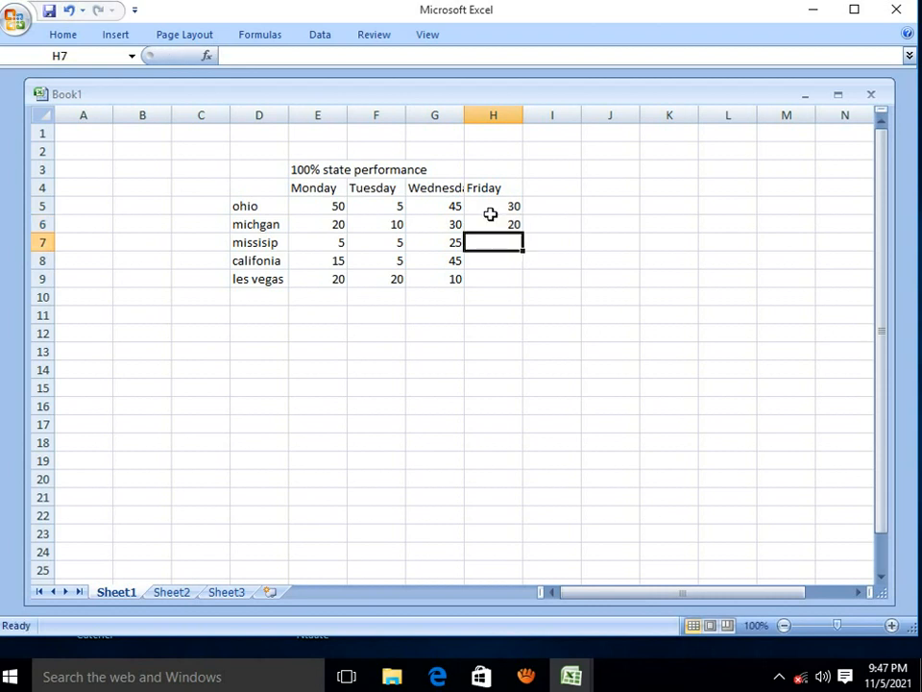
pyautogui.write('10')
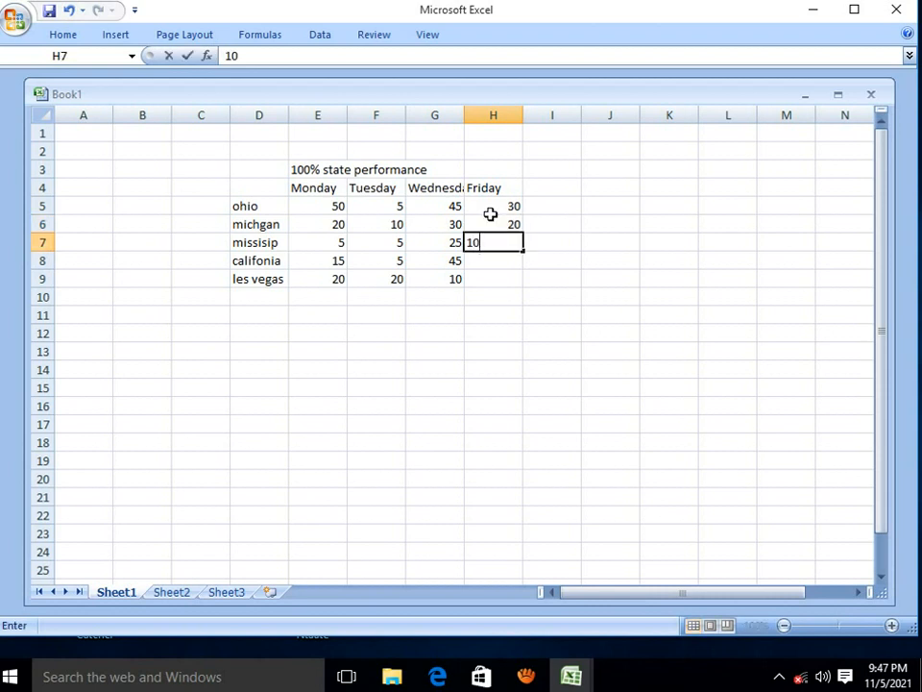
pyautogui.press('Return')
pyautogui.write('15')
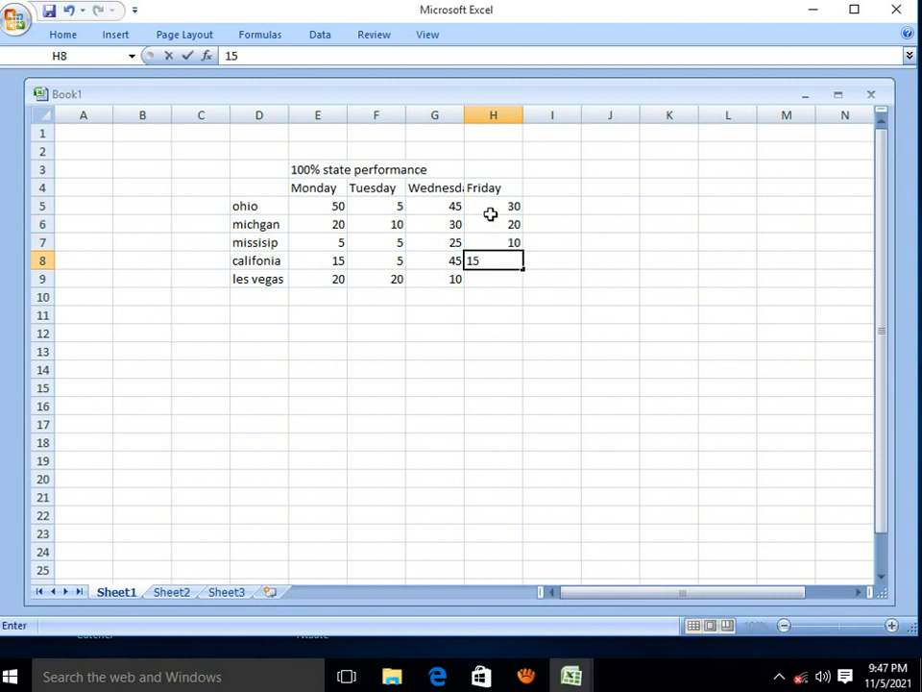
pyautogui.press('Return')
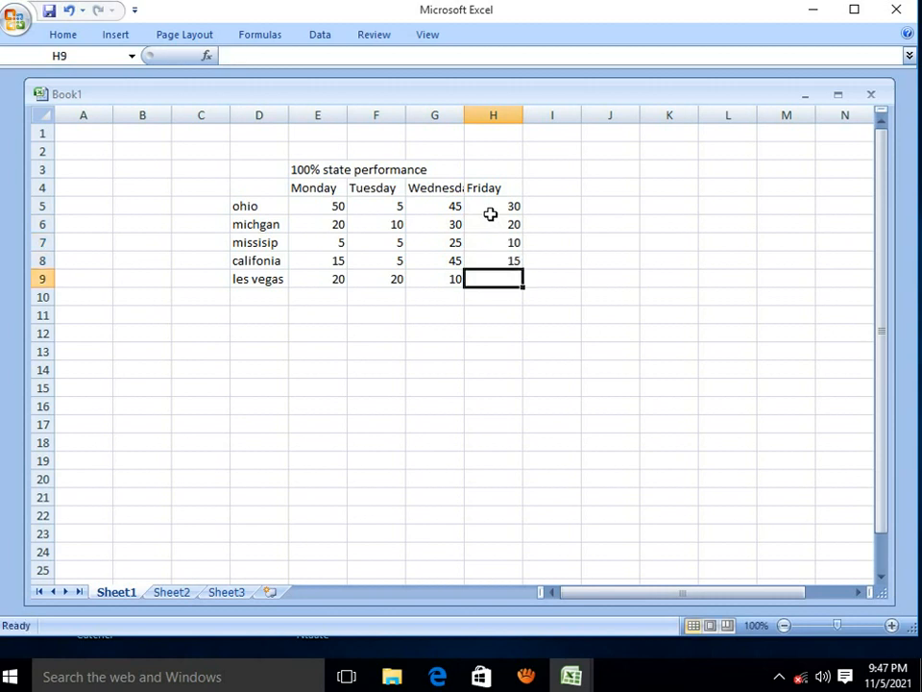
pyautogui.write('5')
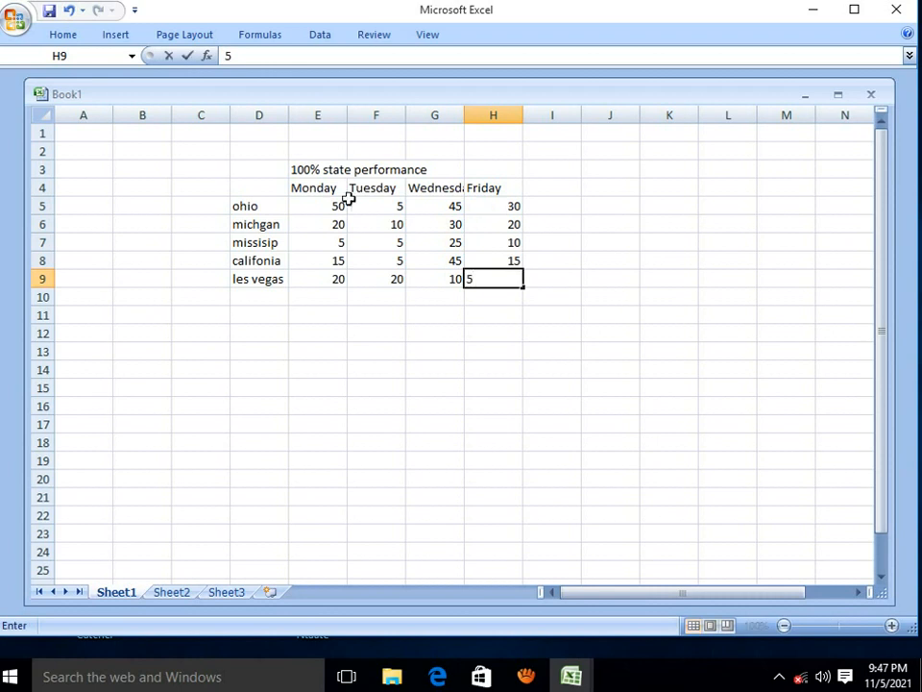
# - Make the state names in D5 to D9 bold with a dark blue font color
pyautogui.moveTo(250, 206); pyautogui.dragTo(242, 273)
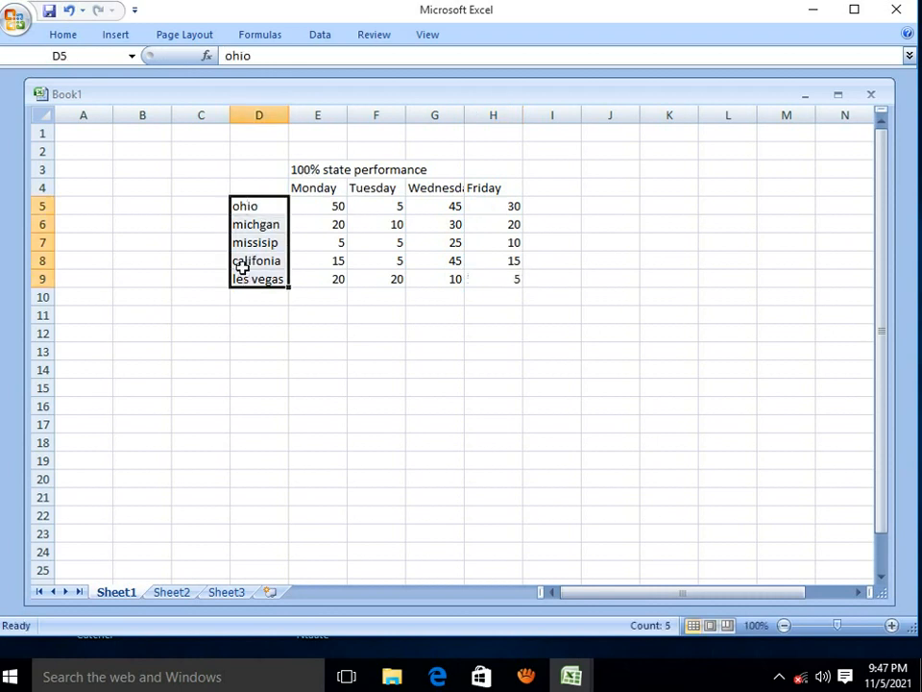
pyautogui.doubleClick(58, 35)
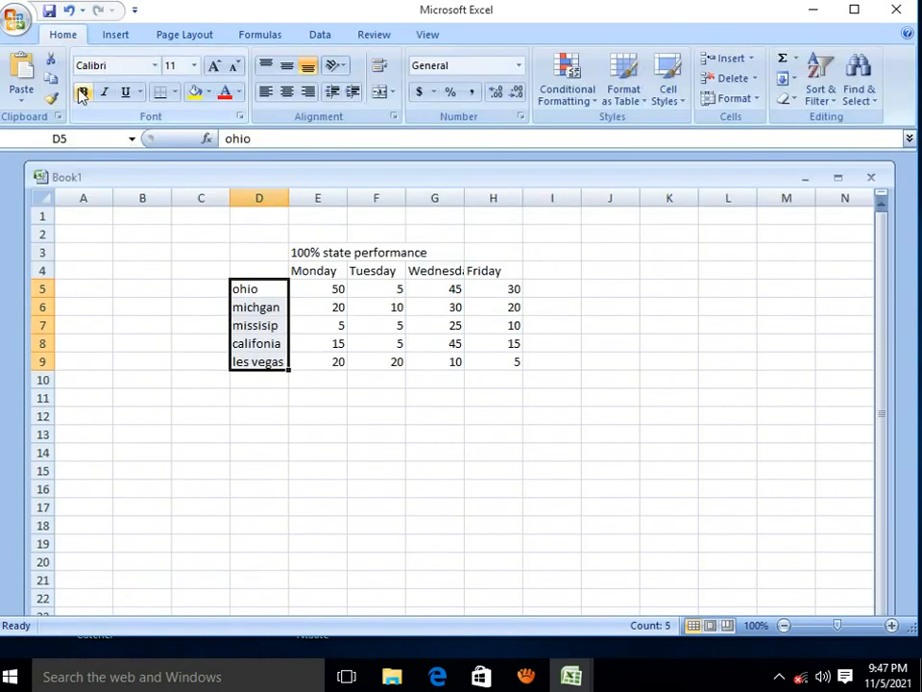
pyautogui.click(80, 89)
pyautogui.click(224, 96)
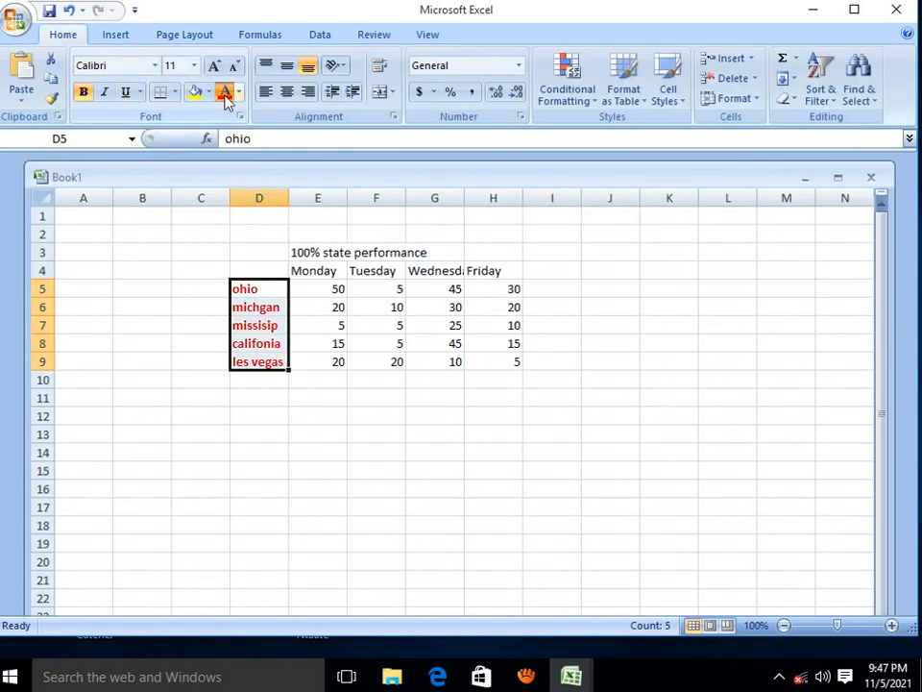
pyautogui.click(240, 92)
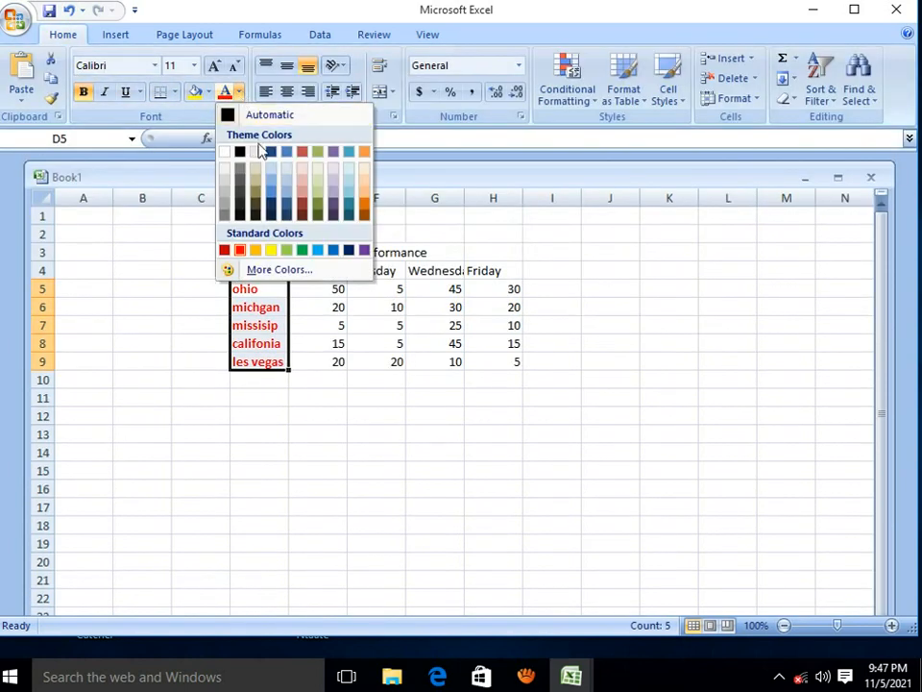
pyautogui.click(270, 151)
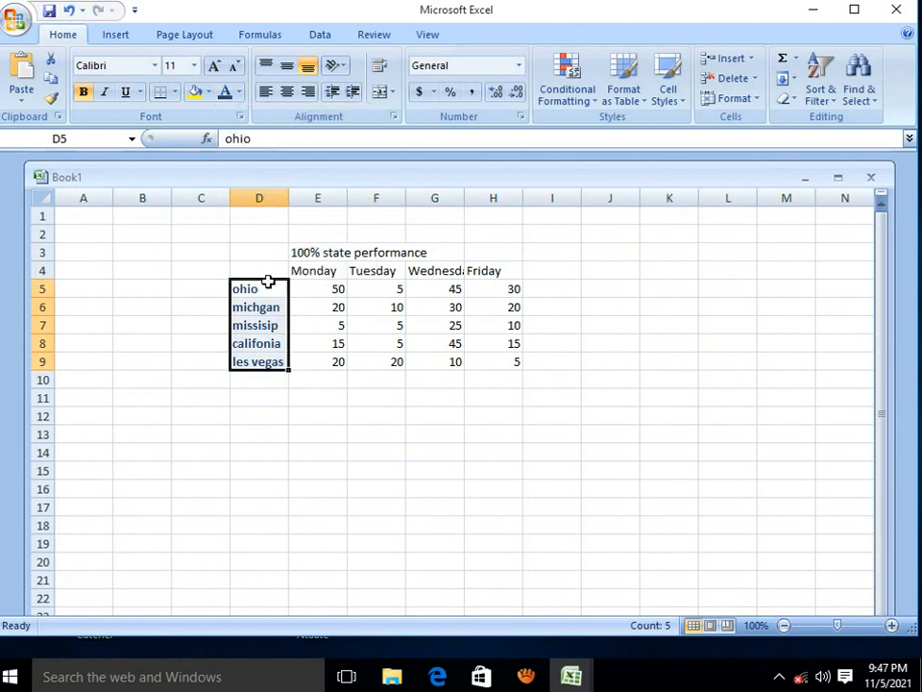
pyautogui.click(239, 92)
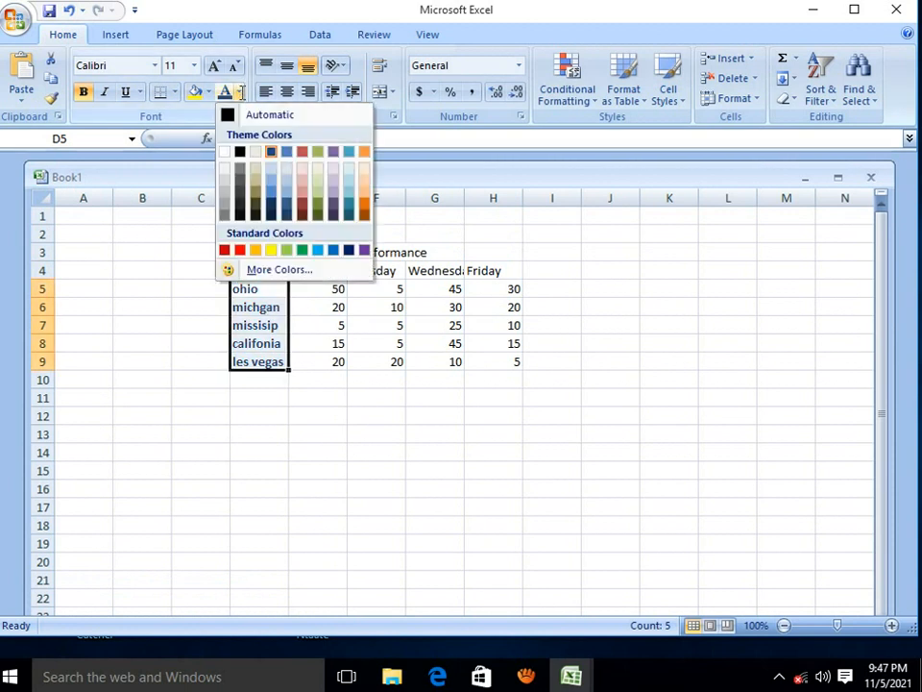
pyautogui.click(271, 207)
# - Apply a light green fill to the day headings in E4 to H4
pyautogui.moveTo(299, 269); pyautogui.dragTo(504, 271)
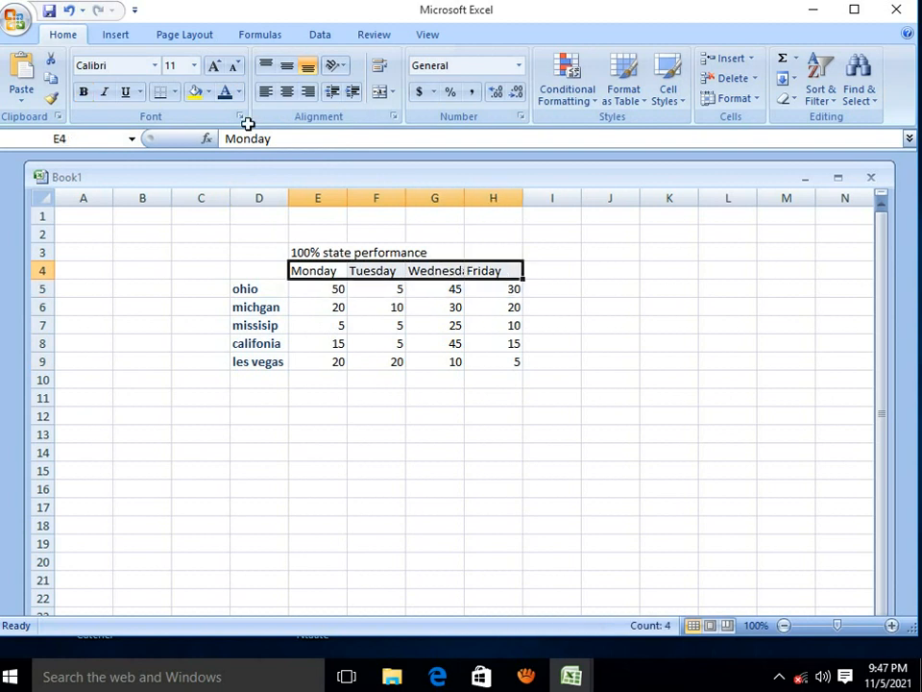
pyautogui.click(209, 92)
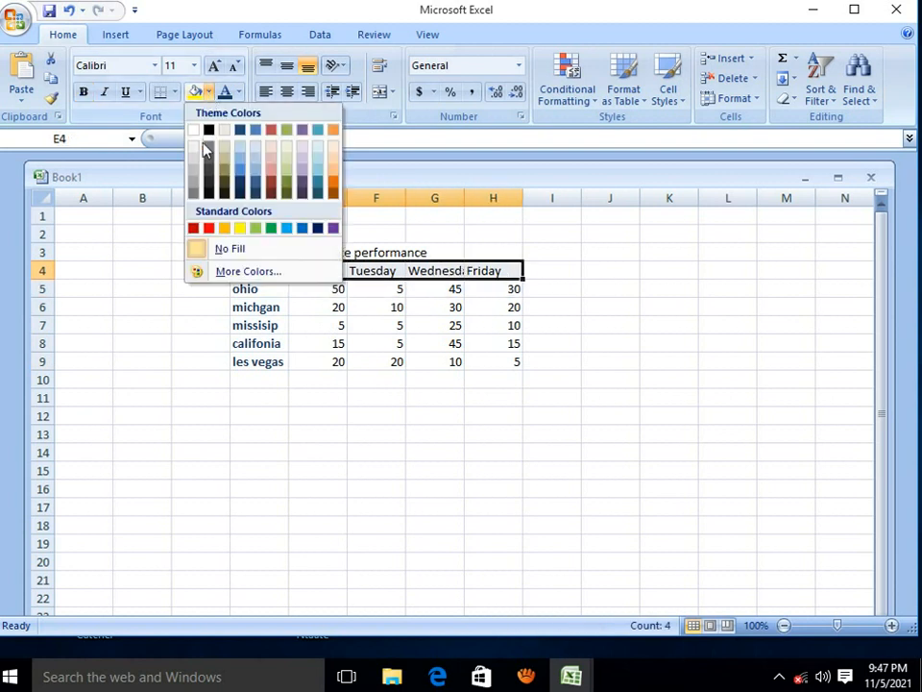
pyautogui.click(255, 229)
# - Apply a dark orange fill to the state name cells D5 to D10
pyautogui.moveTo(240, 281); pyautogui.dragTo(258, 380)
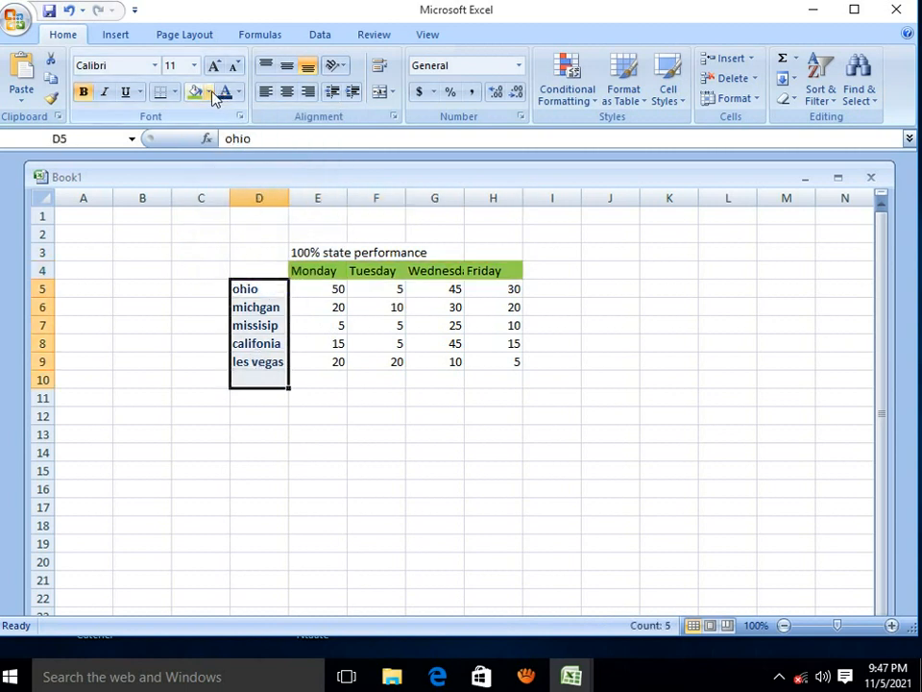
pyautogui.click(211, 93)
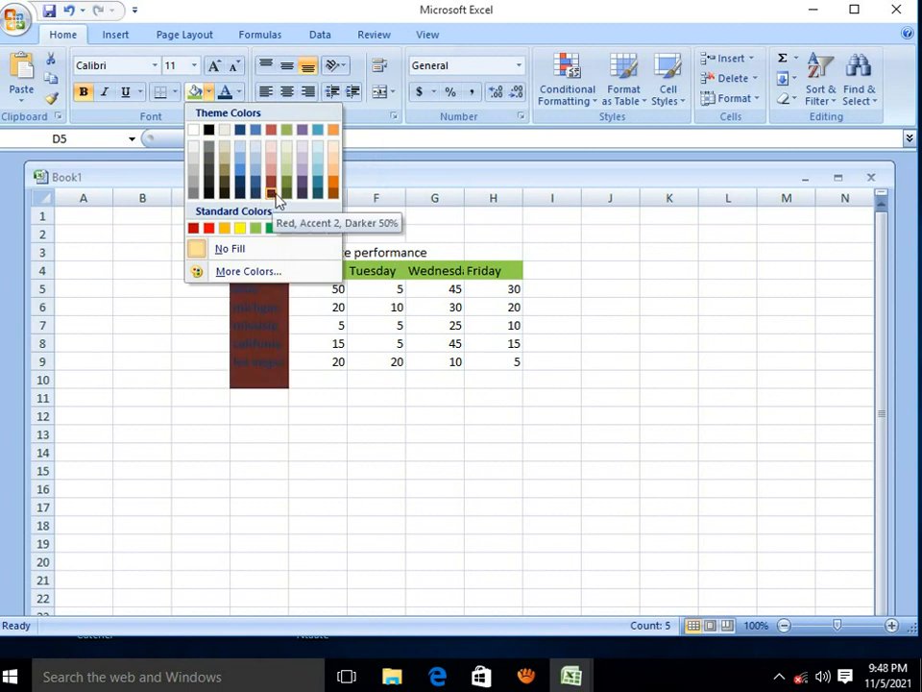
pyautogui.click(333, 184)
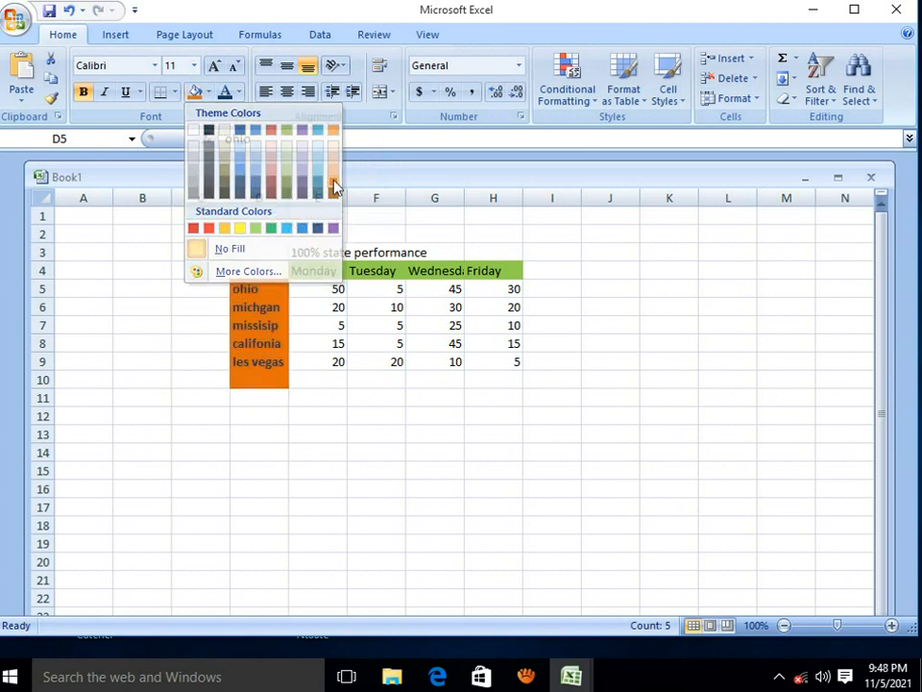
pyautogui.click(341, 376)
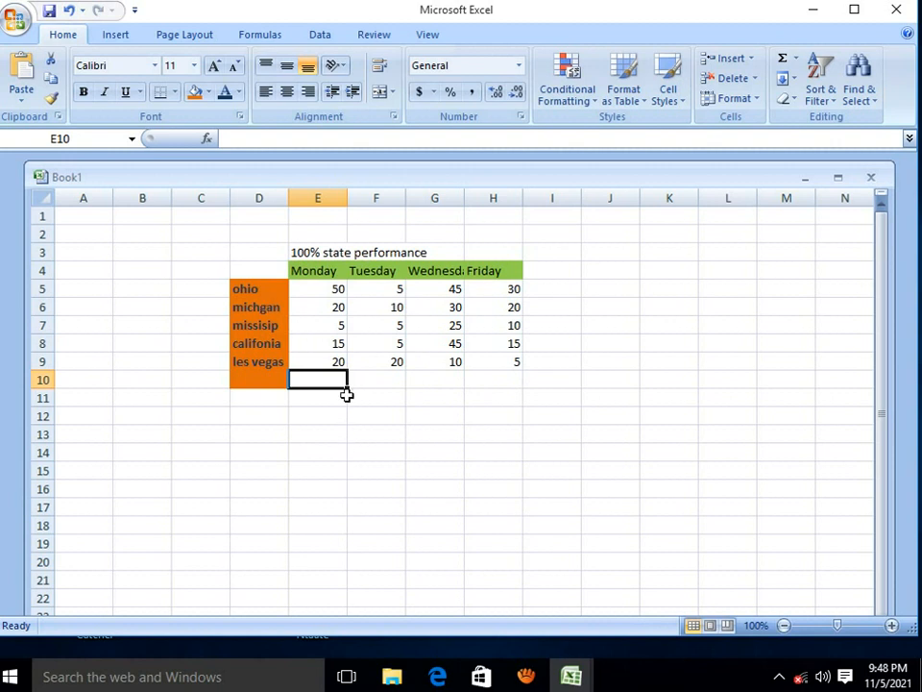
# - Enlarge the font of the table range D4 to H9 to size 24
pyautogui.moveTo(240, 270); pyautogui.dragTo(496, 358)
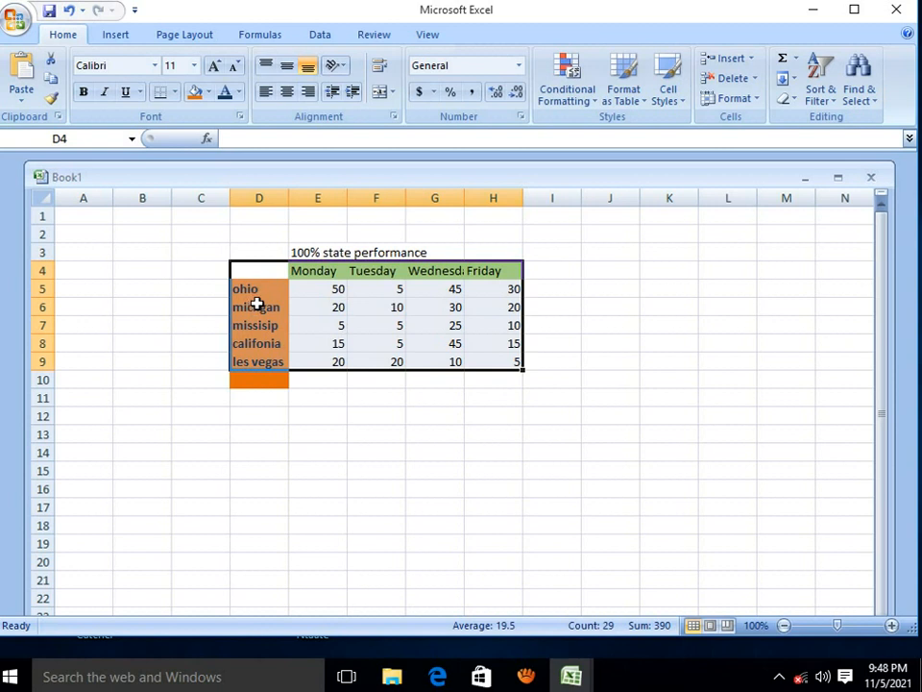
pyautogui.click(214, 66)
pyautogui.click(215, 66)
pyautogui.click(215, 67)
pyautogui.click(214, 67)
pyautogui.click(215, 66)
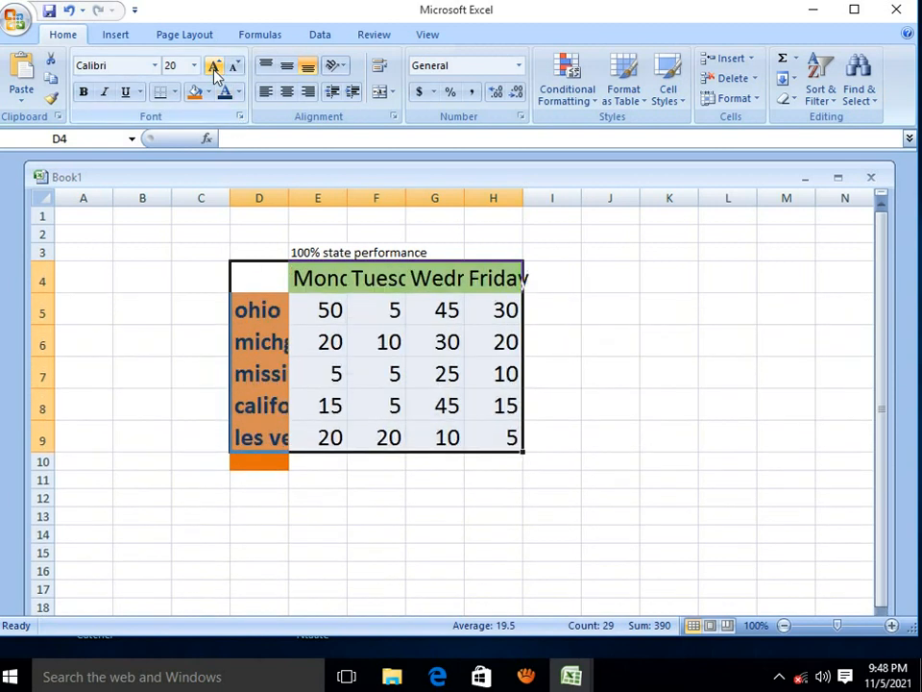
pyautogui.click(214, 66)
pyautogui.click(214, 66)
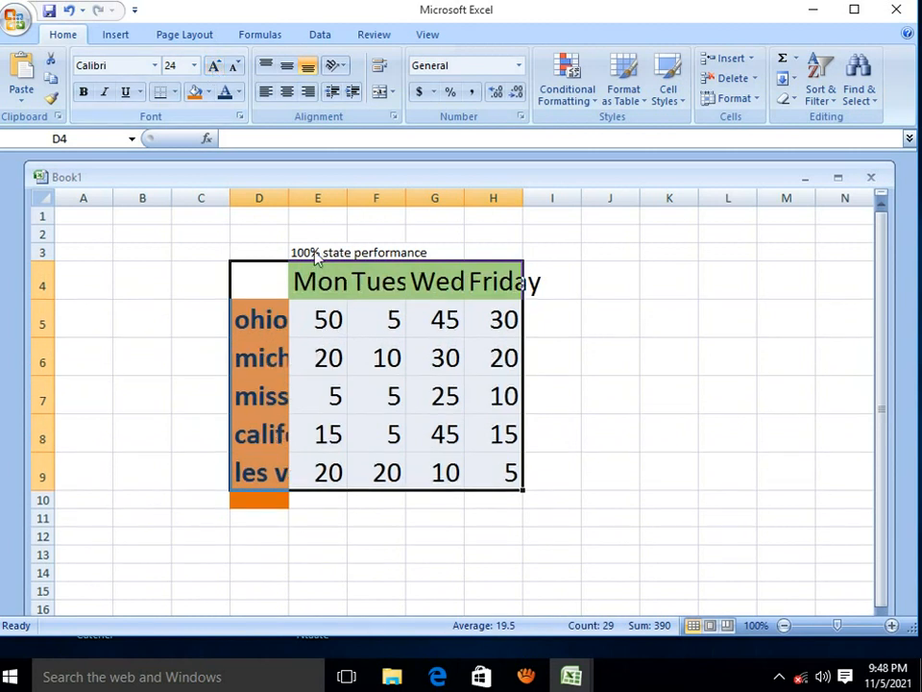
# - Enlarge the font of the "100% state performance" title in row 3 to size 18
pyautogui.moveTo(305, 252); pyautogui.dragTo(437, 252)
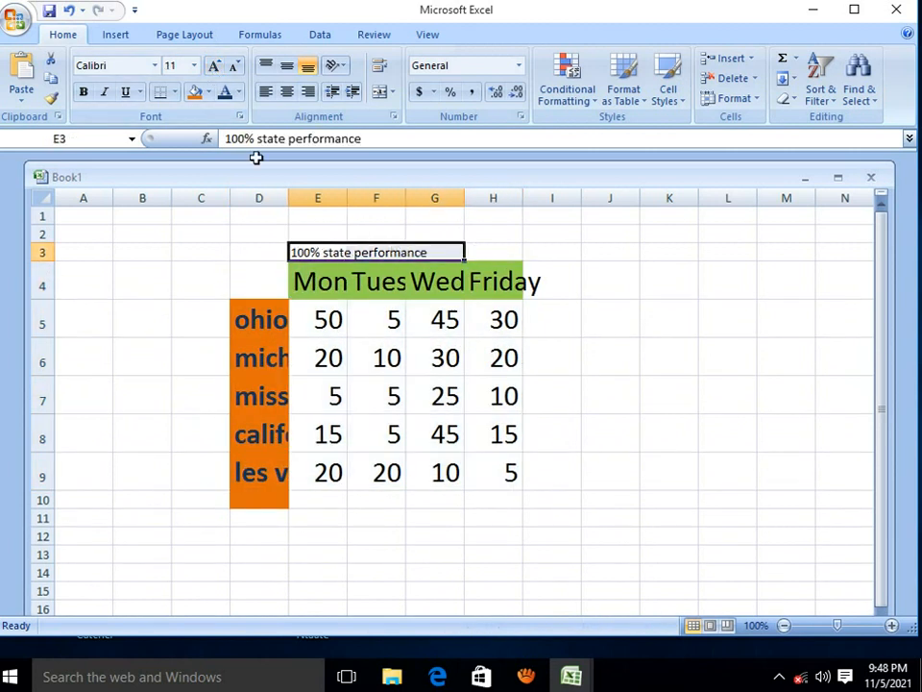
pyautogui.click(214, 66)
pyautogui.click(214, 67)
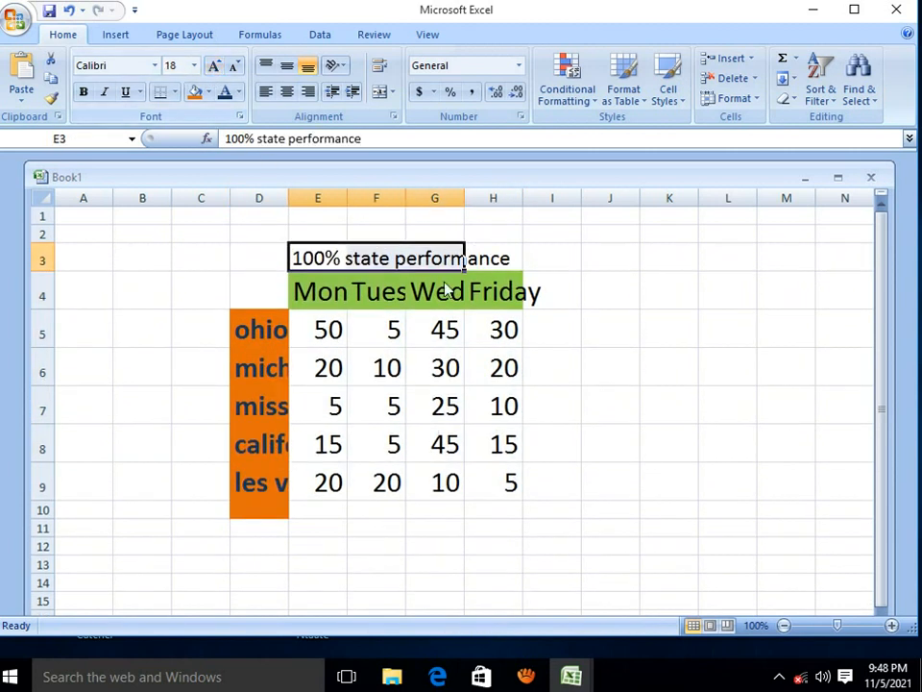
# - Widen columns E to H to make room for the enlarged day headings in row 4, making column G the widest
pyautogui.click(338, 298)
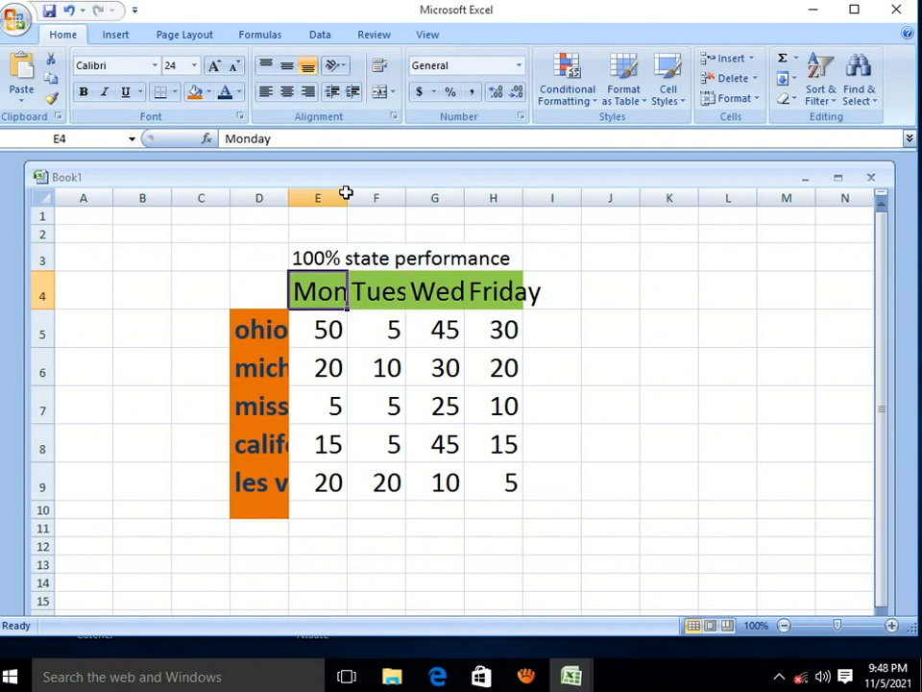
pyautogui.moveTo(348, 195); pyautogui.dragTo(425, 196)
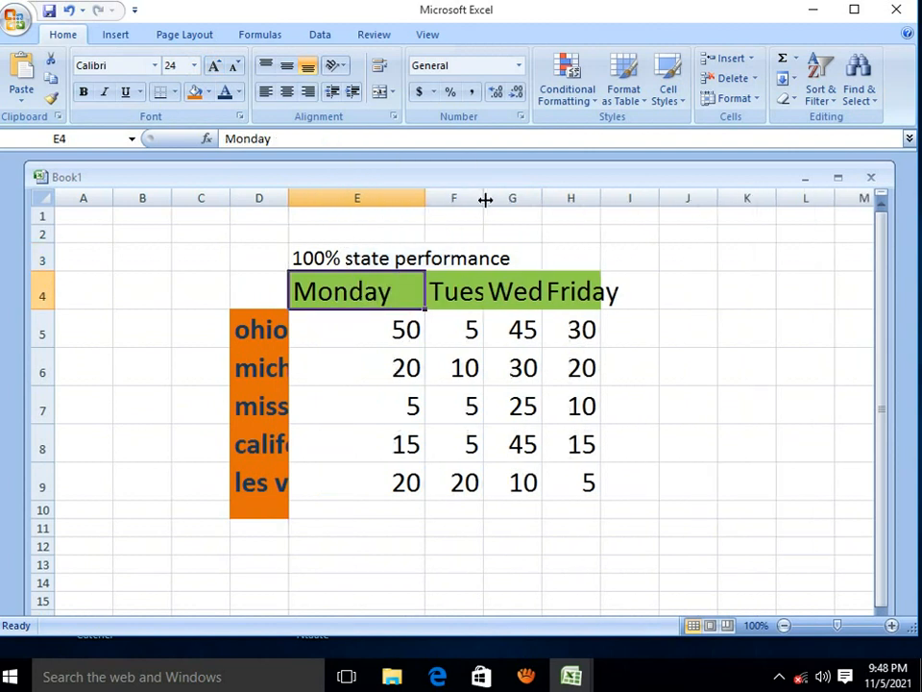
pyautogui.moveTo(485, 199); pyautogui.dragTo(558, 205)
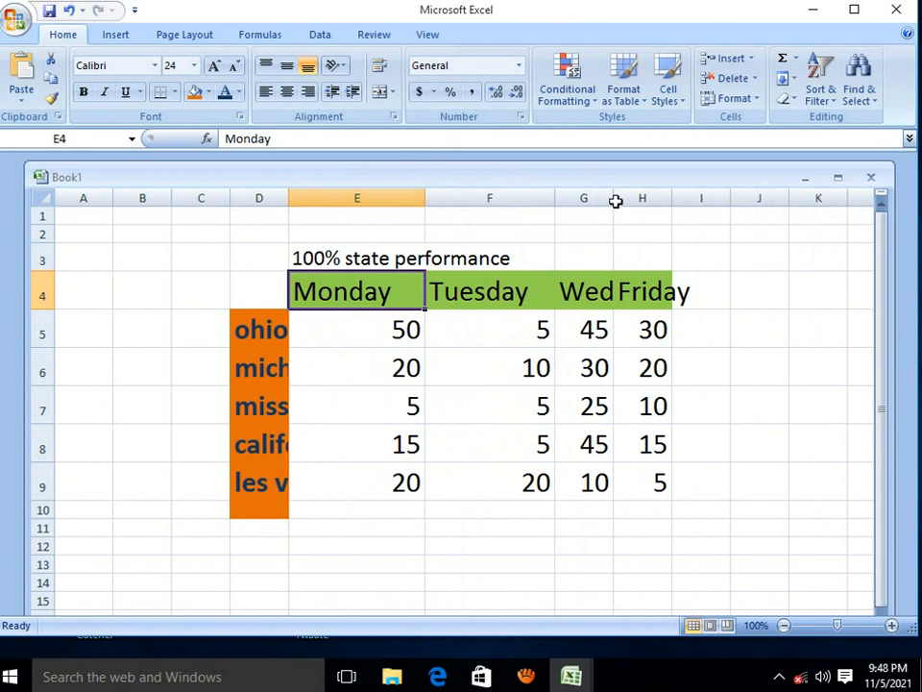
pyautogui.moveTo(615, 198); pyautogui.dragTo(681, 218)
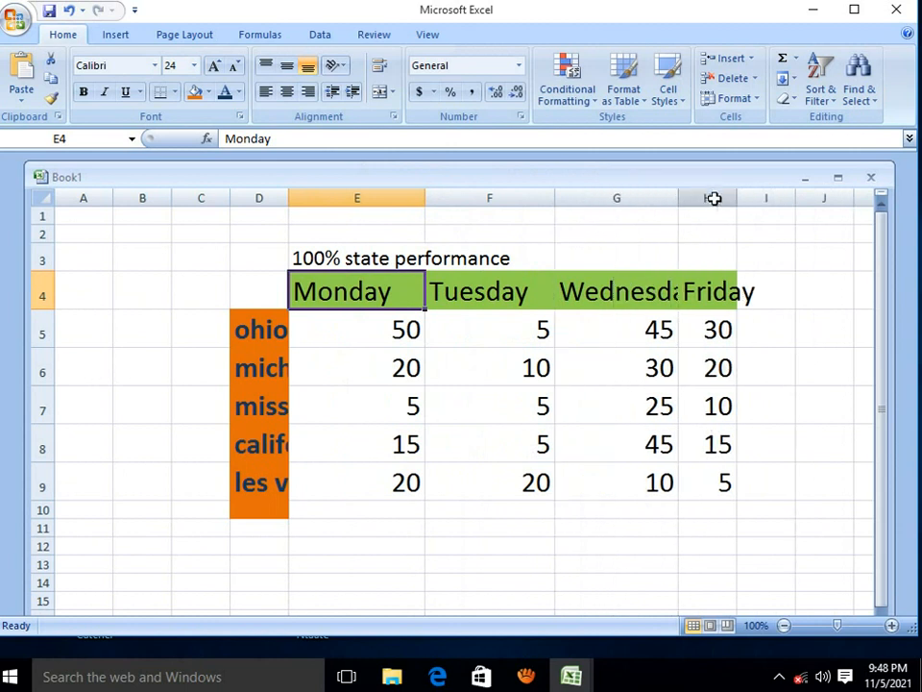
pyautogui.moveTo(738, 200); pyautogui.dragTo(838, 219)
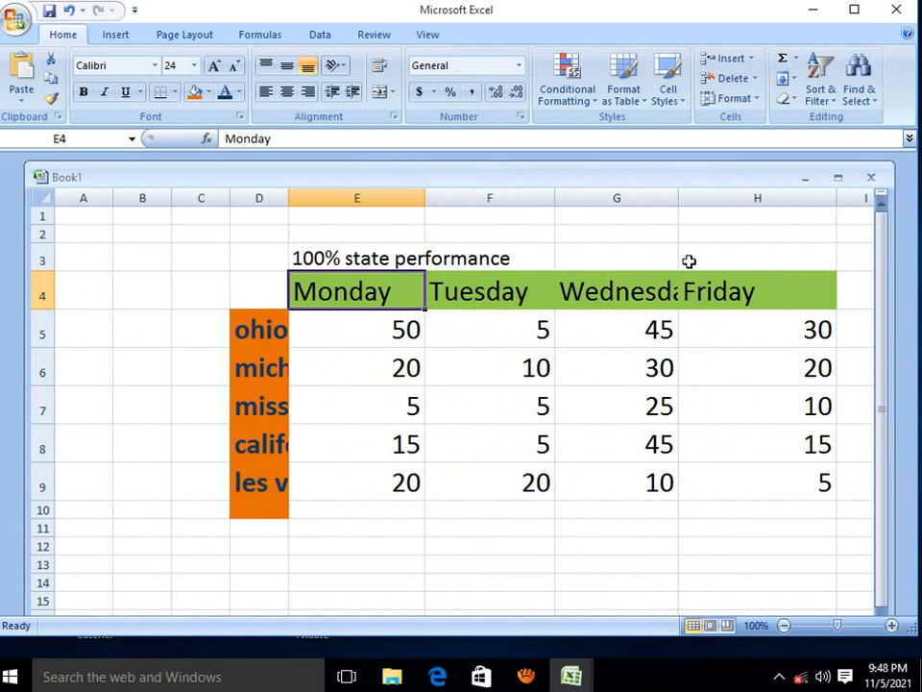
pyautogui.moveTo(680, 191); pyautogui.dragTo(758, 202)
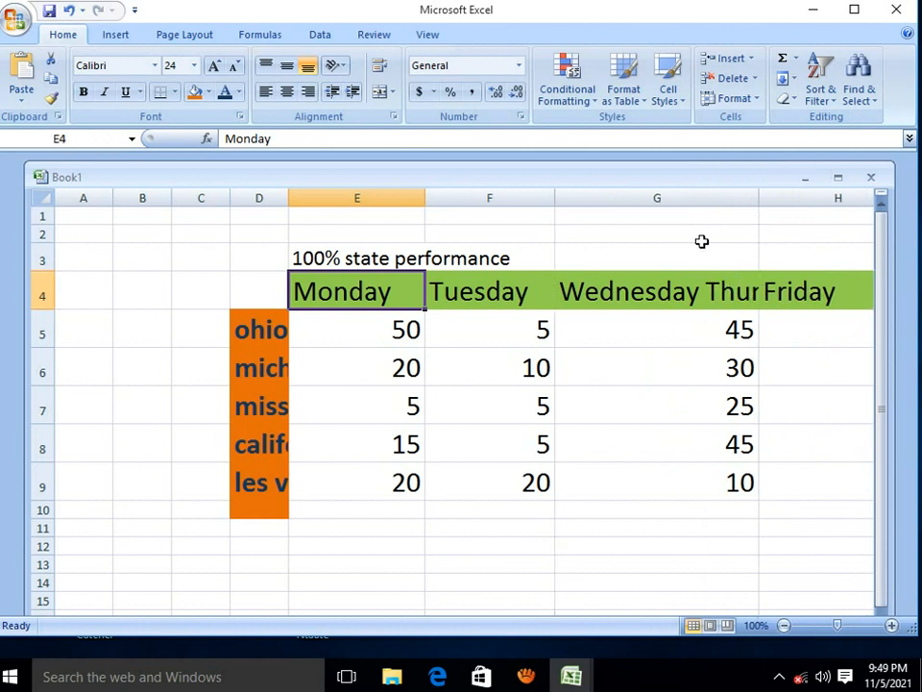
# - Reduce the font of the "Wednesday Thursday" heading in G4 to size 14
pyautogui.click(715, 198)
pyautogui.click(705, 293)
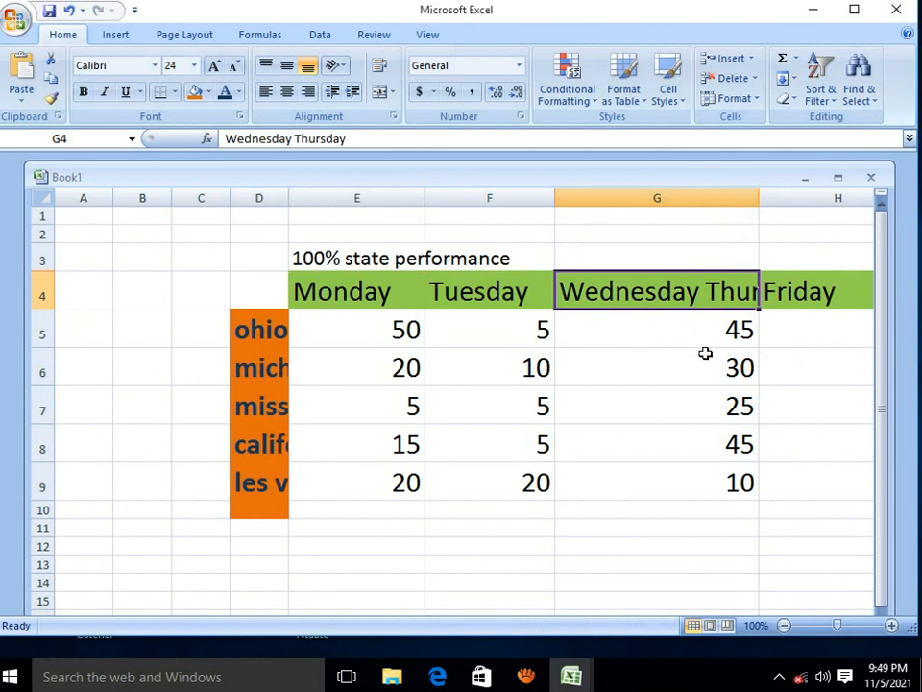
pyautogui.doubleClick(721, 292)
pyautogui.moveTo(708, 293); pyautogui.dragTo(780, 296)
pyautogui.click(801, 293)
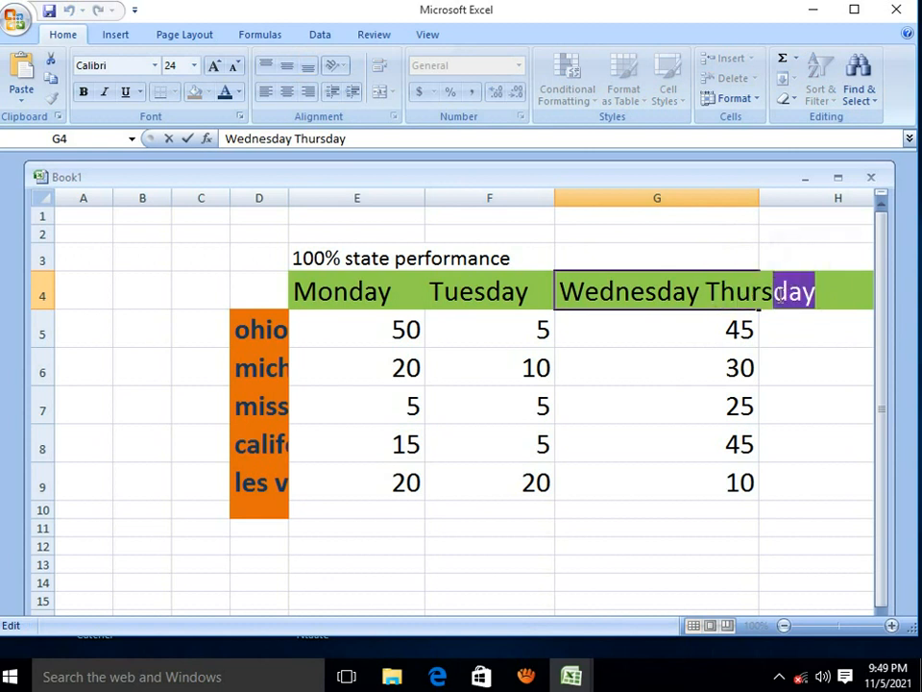
pyautogui.click(232, 66)
pyautogui.click(232, 67)
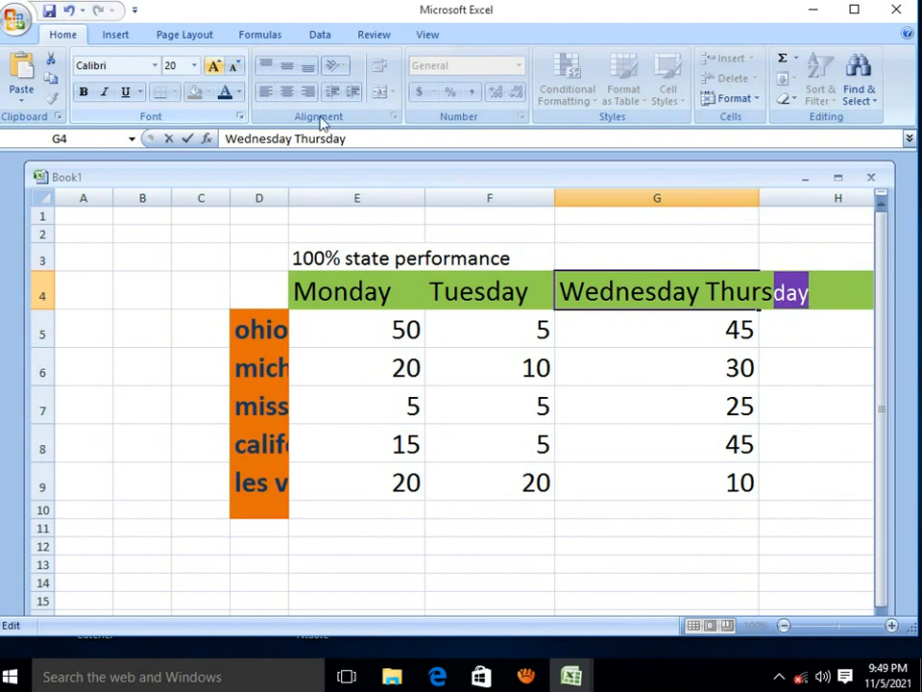
pyautogui.moveTo(863, 289); pyautogui.dragTo(228, 274)
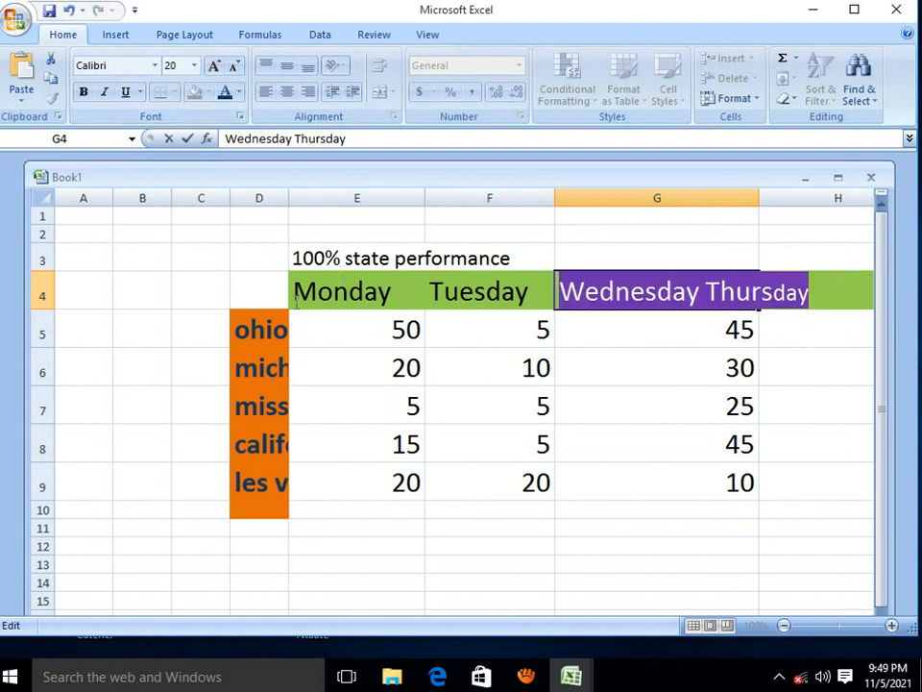
pyautogui.click(232, 67)
pyautogui.click(232, 66)
pyautogui.click(232, 66)
pyautogui.click(233, 66)
pyautogui.click(232, 66)
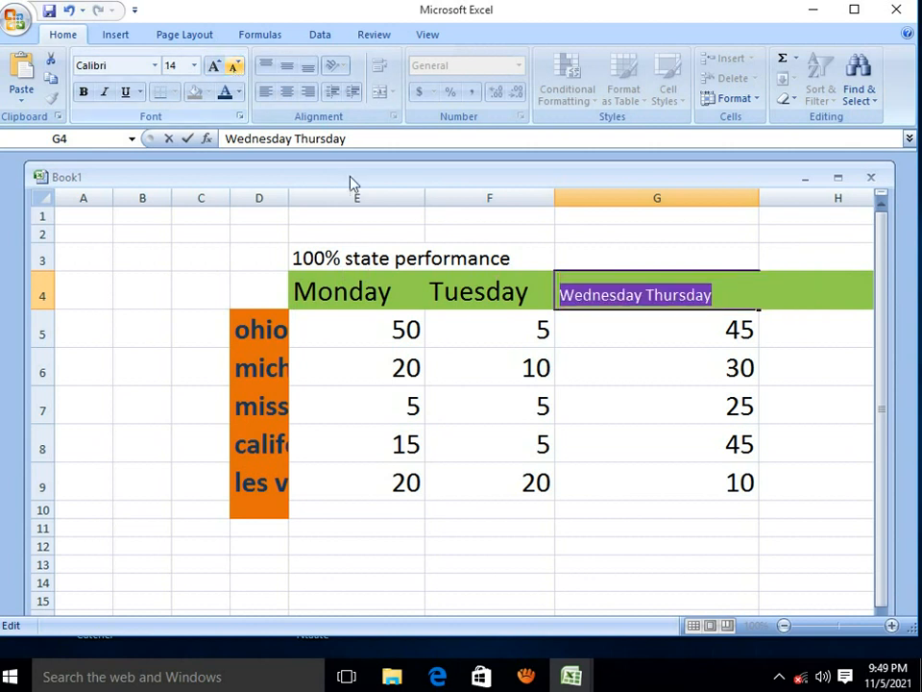
pyautogui.click(544, 291)
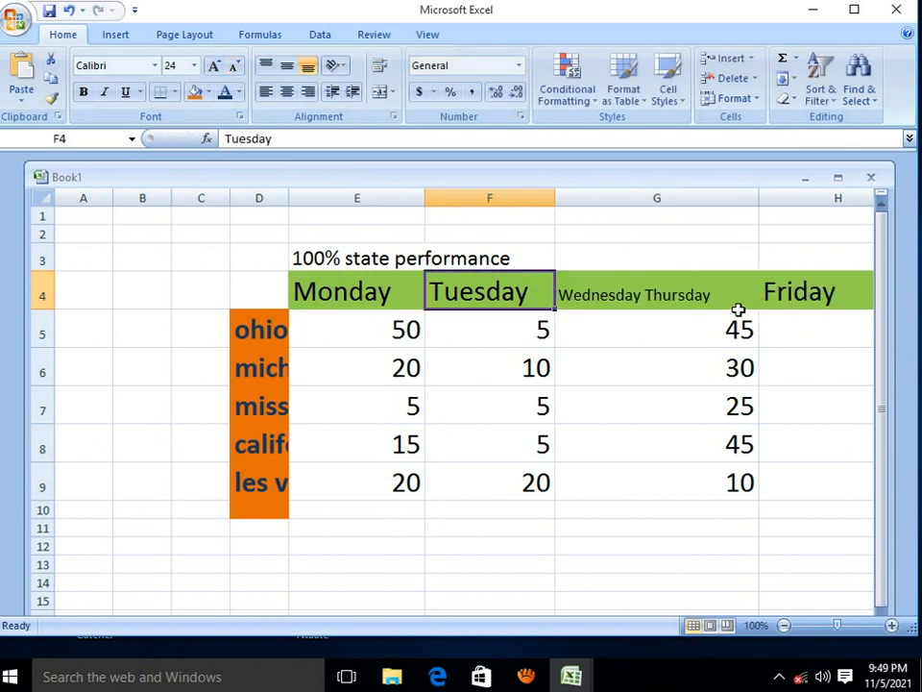
# - Reduce the font of the "Friday" heading in H4 to size 12
pyautogui.click(842, 290)
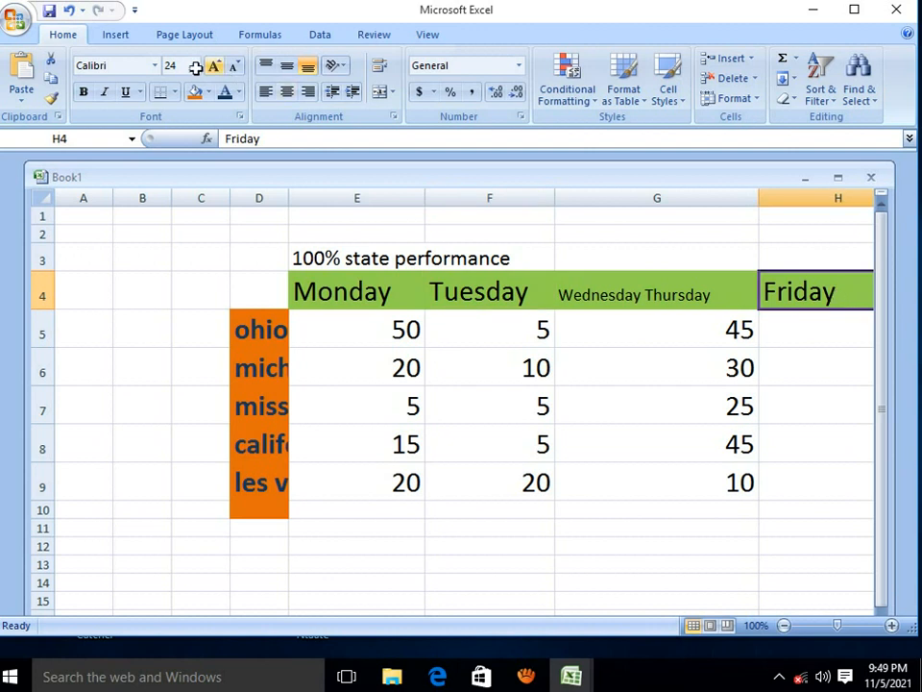
pyautogui.click(233, 67)
pyautogui.click(233, 66)
pyautogui.click(232, 66)
pyautogui.click(232, 67)
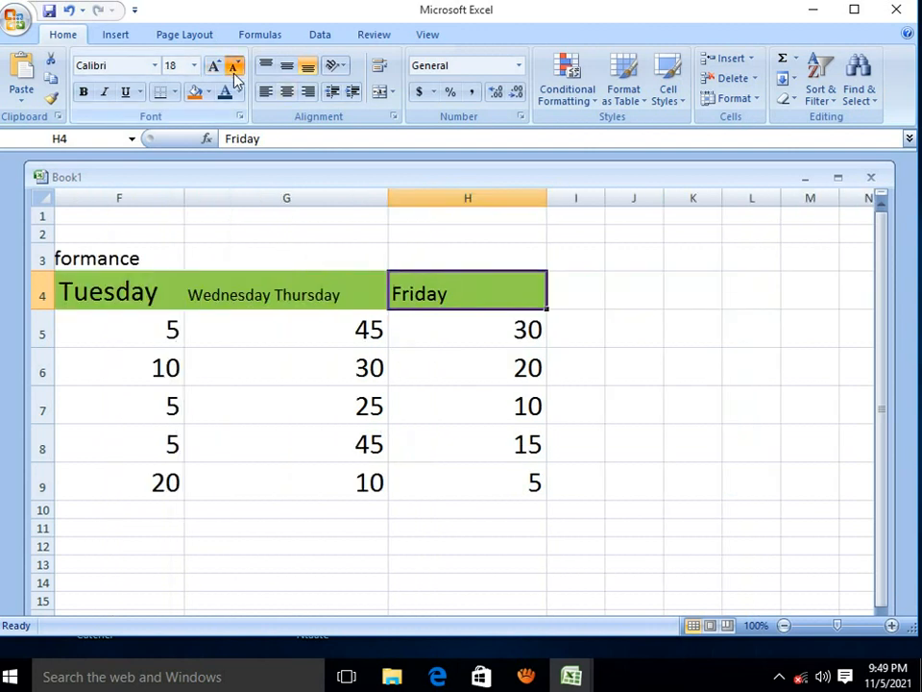
pyautogui.click(232, 66)
pyautogui.click(232, 66)
pyautogui.click(293, 339)
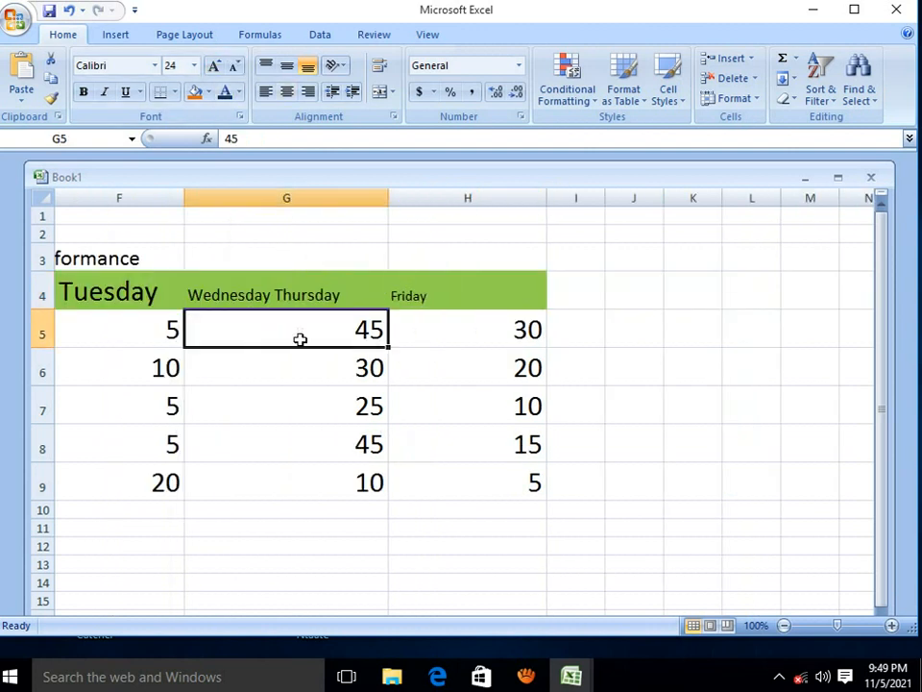
# - Remove "Thursday" from the heading in G4 and replace the heading in H4 with Thursday
pyautogui.click(238, 299)
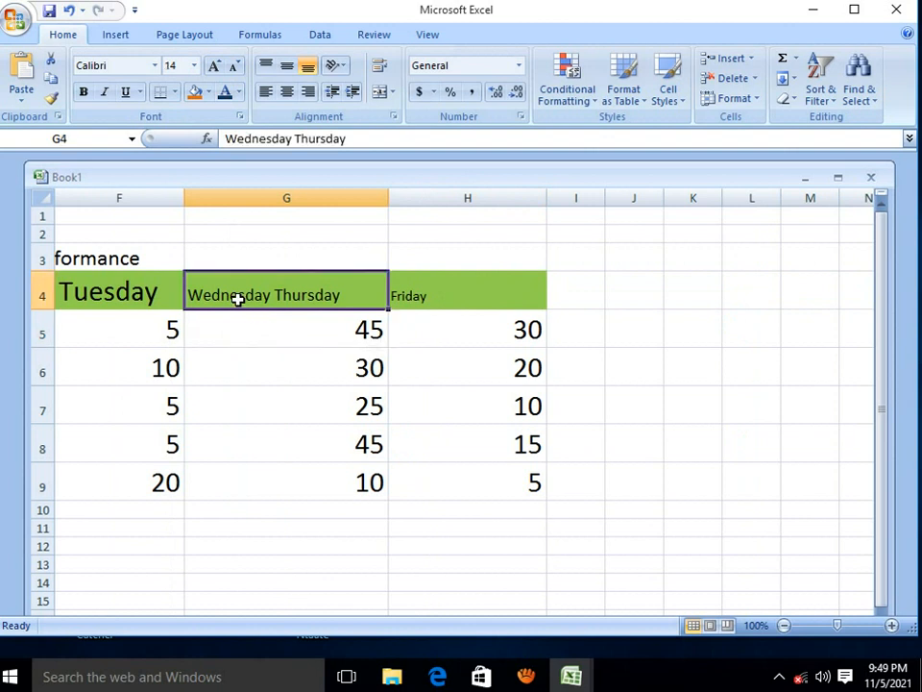
pyautogui.doubleClick(323, 295)
pyautogui.moveTo(340, 295); pyautogui.dragTo(276, 295)
pyautogui.press('BackSpace')
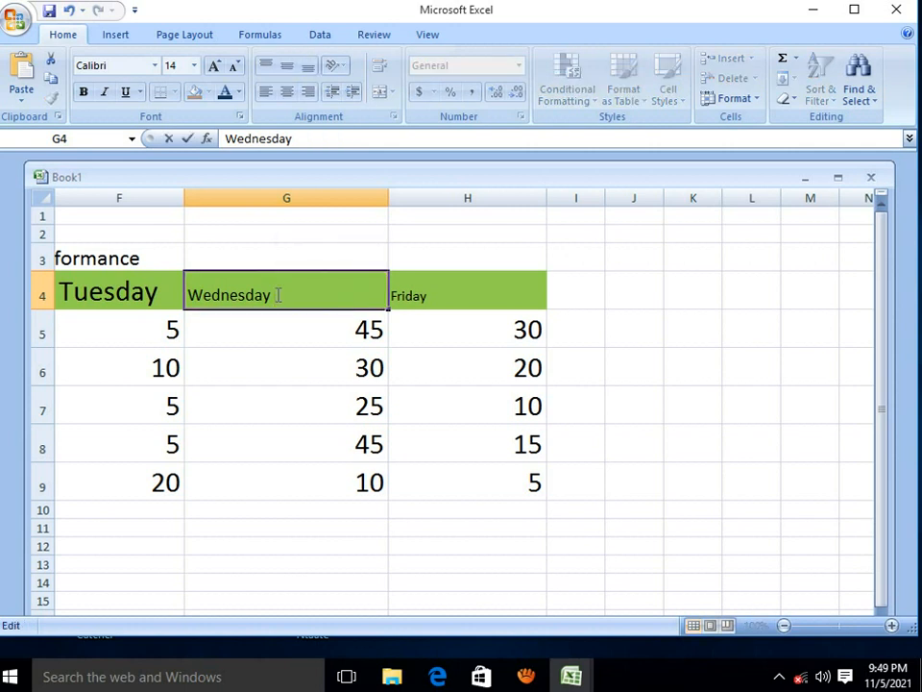
pyautogui.click(433, 297)
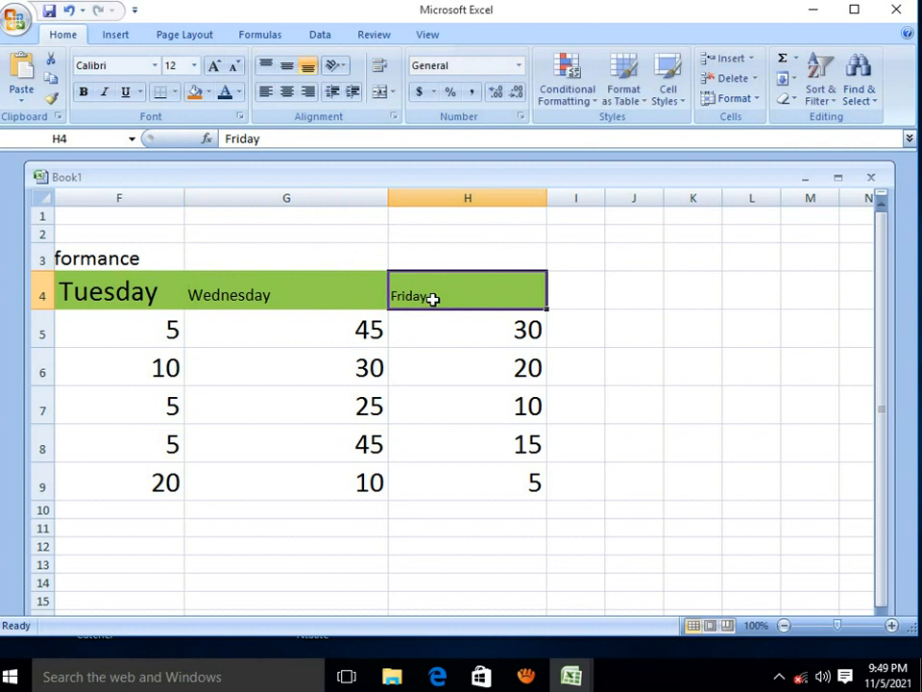
pyautogui.write('thurs')
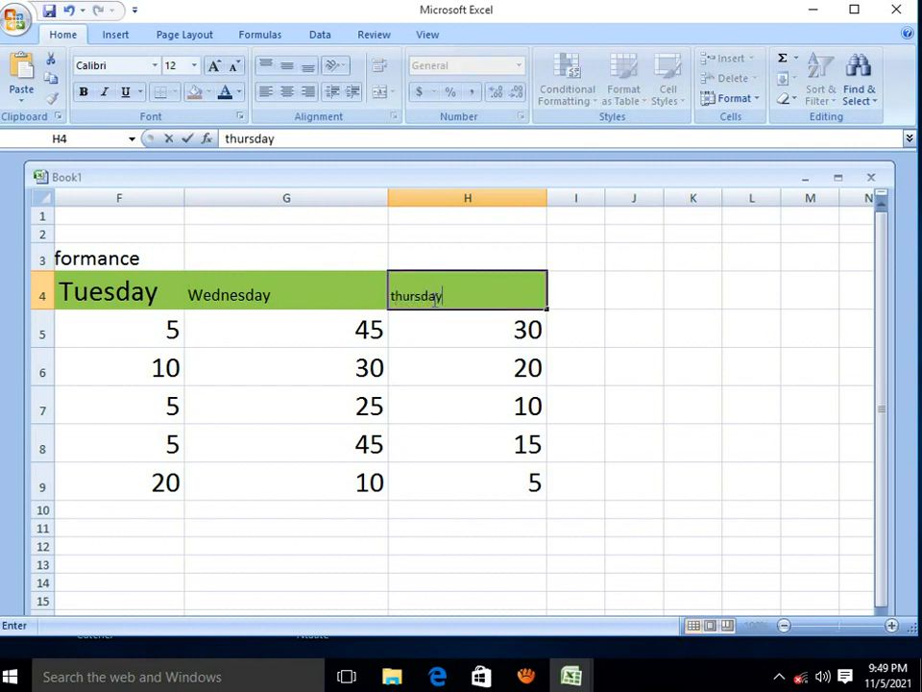
# - Reduce the font of the Monday and Tuesday headings in E4 and F4 to size 16
pyautogui.moveTo(148, 294); pyautogui.dragTo(181, 289)
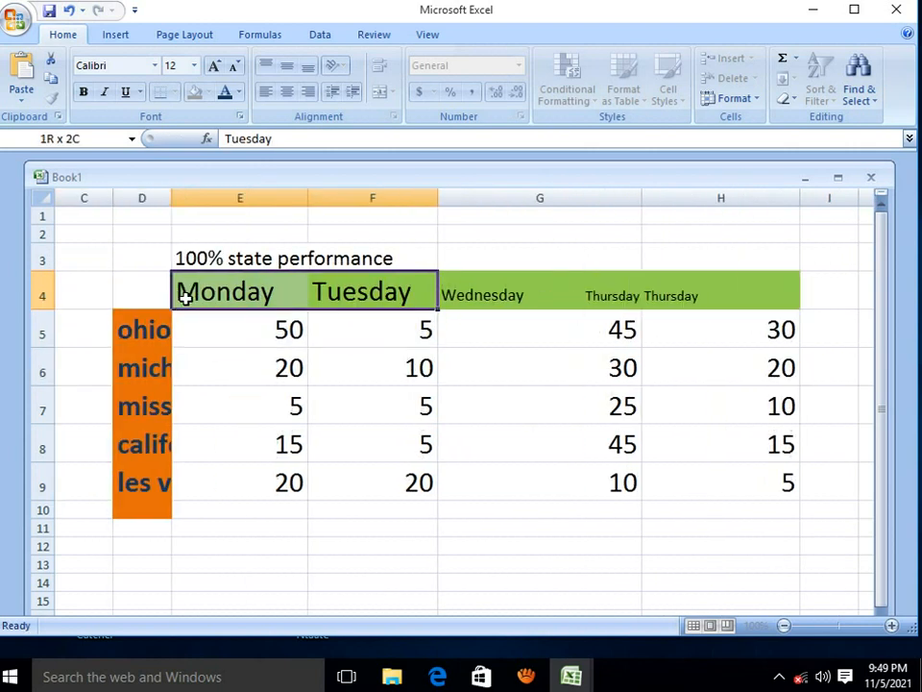
pyautogui.click(232, 67)
pyautogui.click(232, 66)
pyautogui.click(232, 66)
pyautogui.click(233, 66)
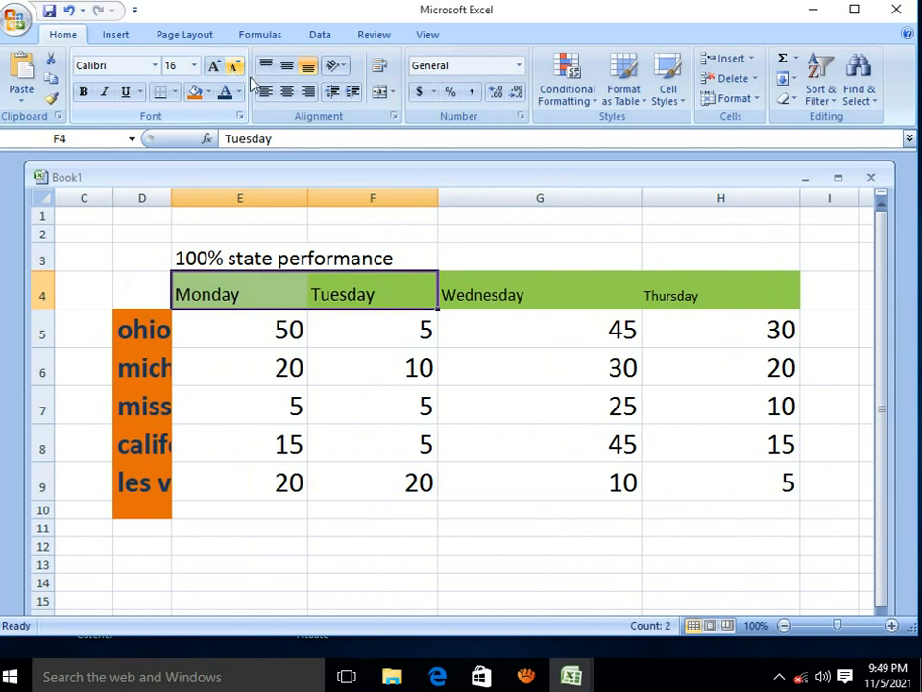
pyautogui.click(592, 508)
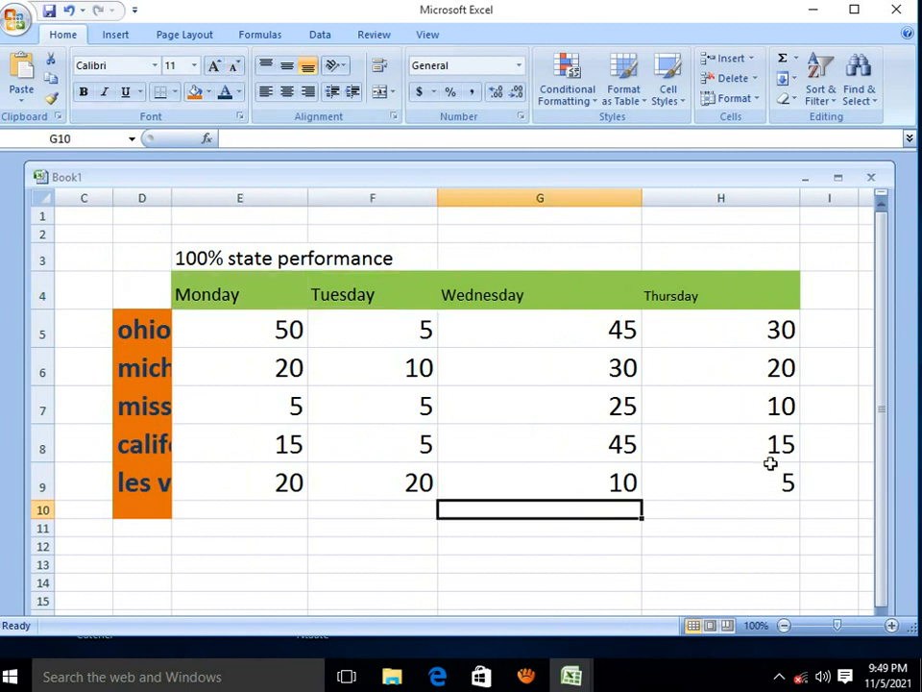
# - Widen column D to show more of the state names
pyautogui.scroll(-3, 530, 445)
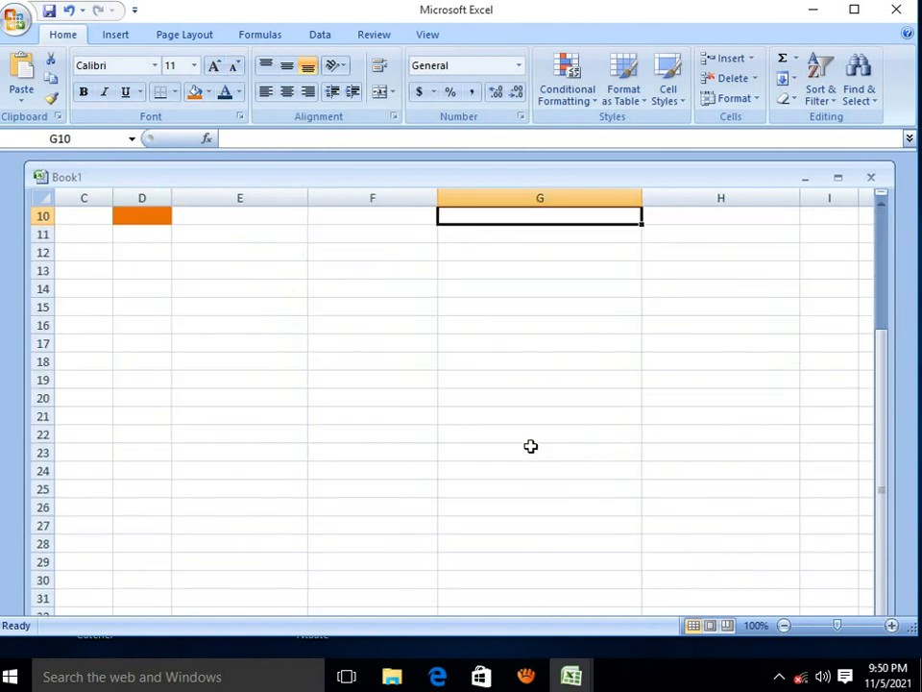
pyautogui.scroll(3, 531, 445)
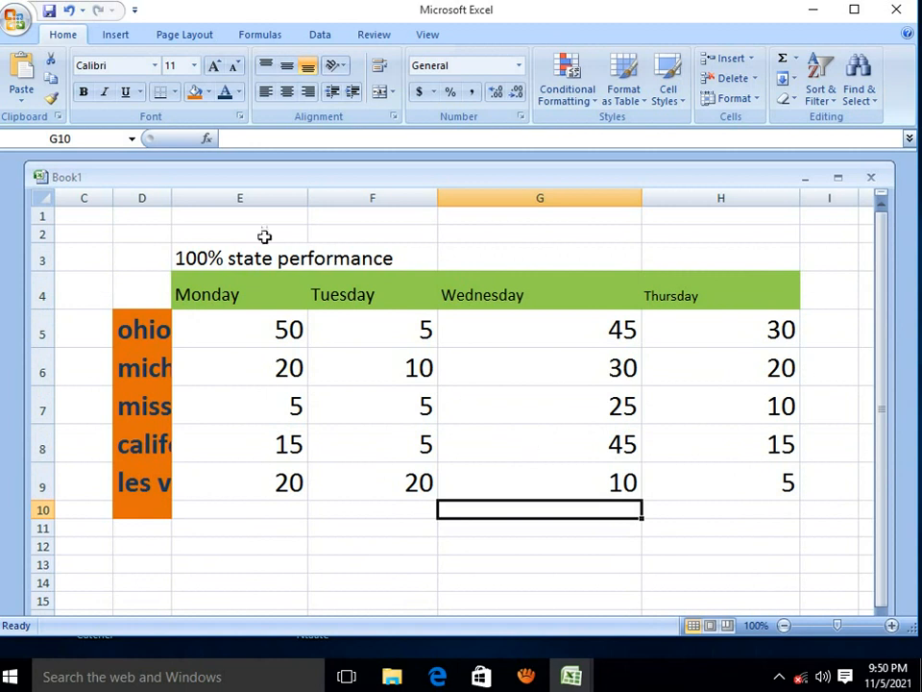
pyautogui.moveTo(168, 197); pyautogui.dragTo(204, 197)
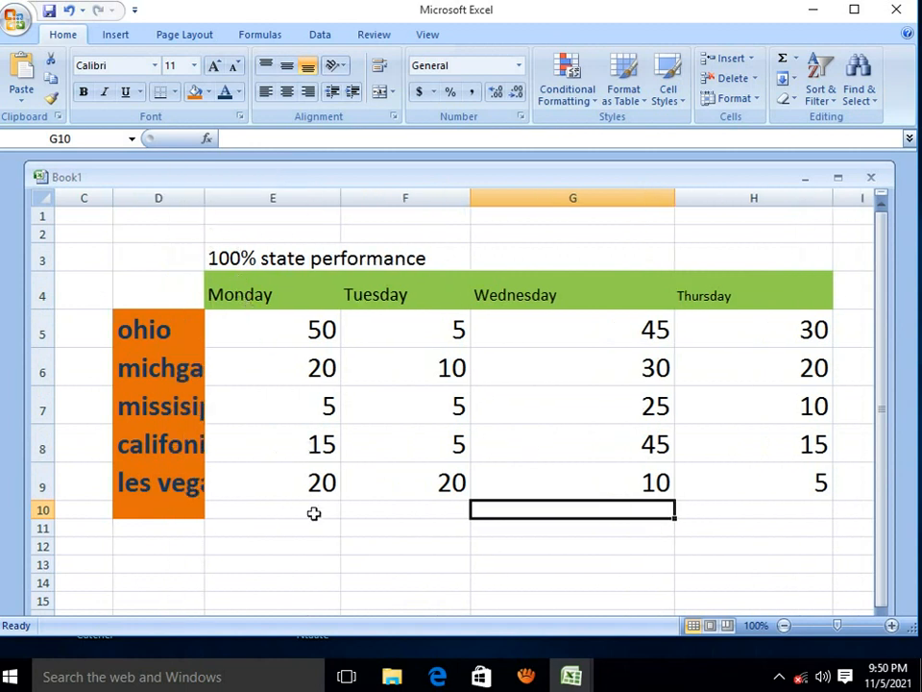
# - Insert a 2-D clustered bar chart from the table range D4 to H9
pyautogui.moveTo(830, 491); pyautogui.dragTo(160, 296)
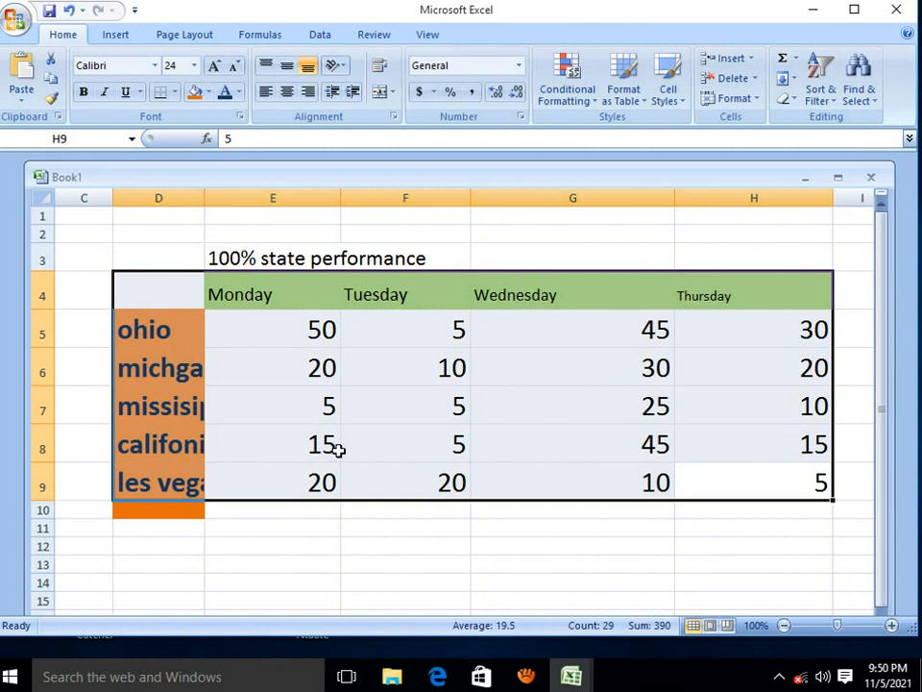
pyautogui.scroll(-2, 339, 450)
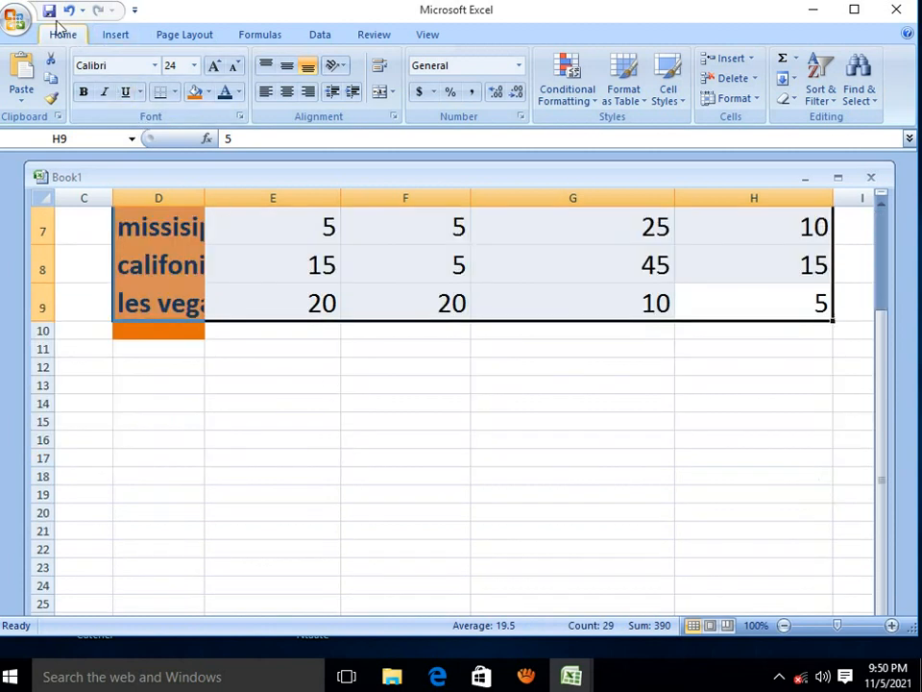
pyautogui.click(114, 36)
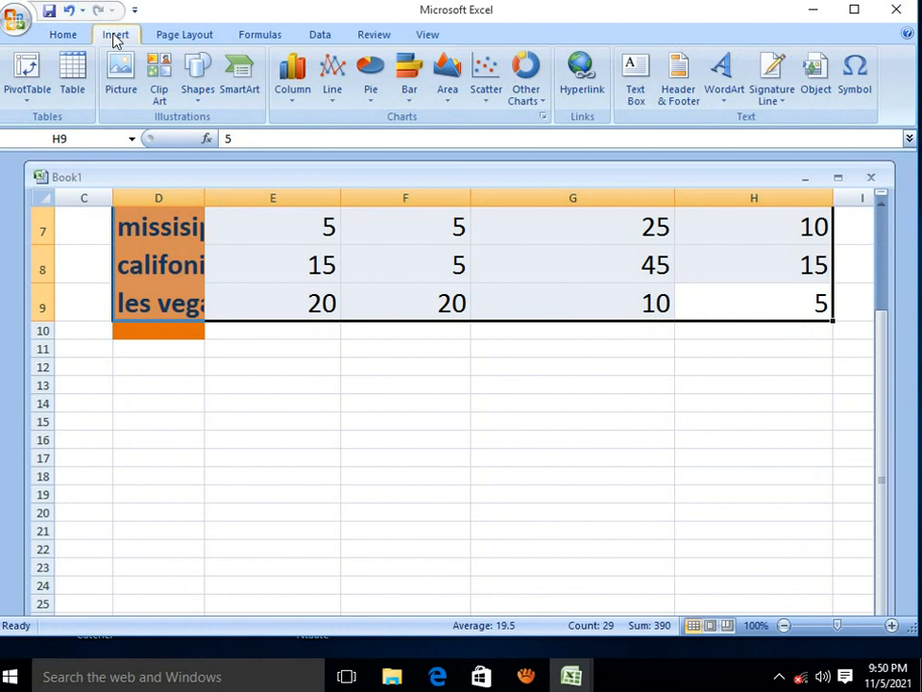
pyautogui.click(411, 96)
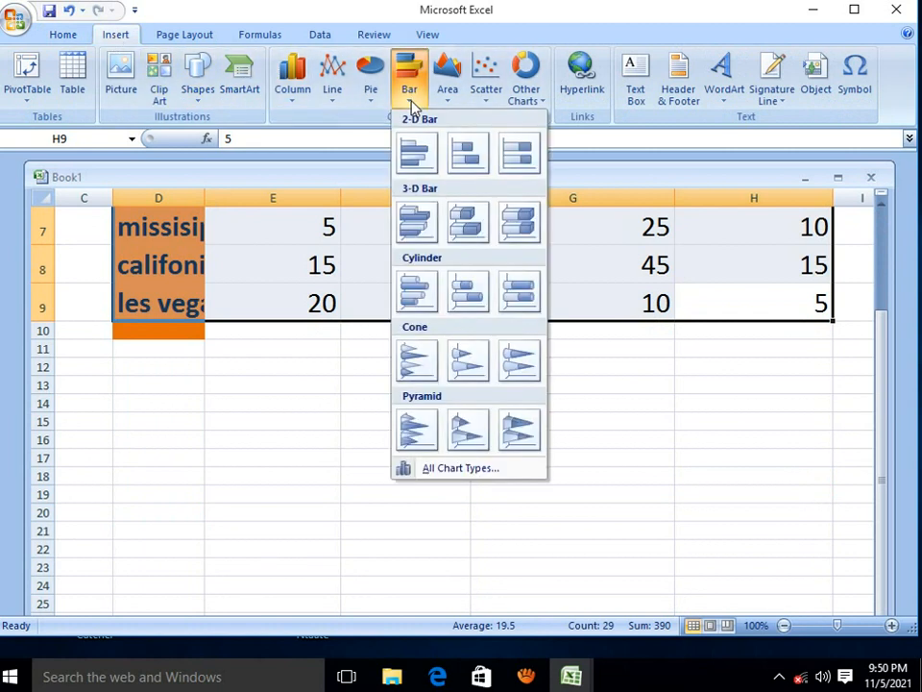
pyautogui.click(413, 156)
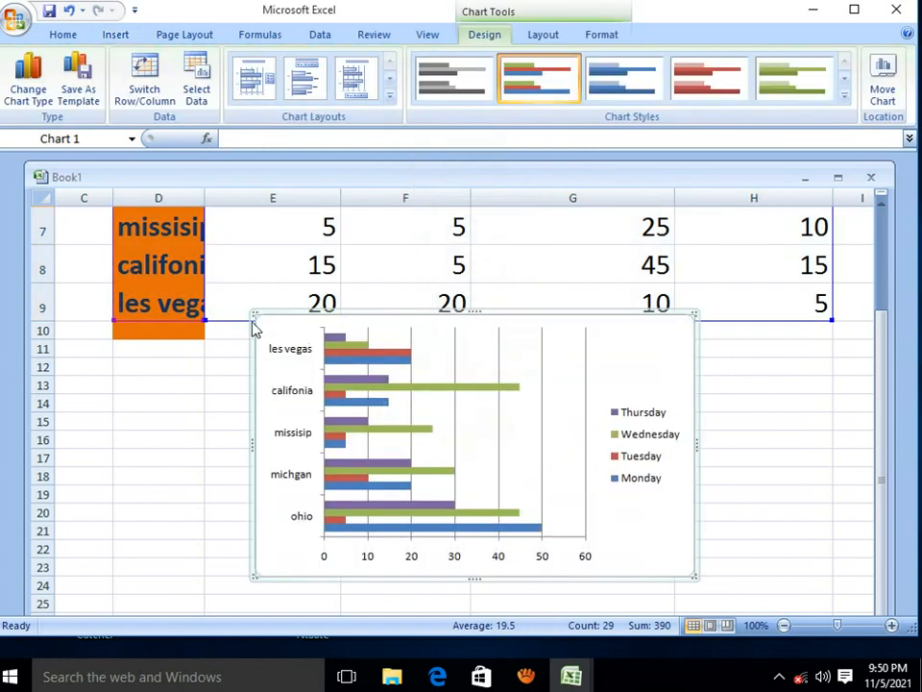
# - Resize the bar chart to start below the table at about row 13 and span from column D into column H
pyautogui.moveTo(252, 313); pyautogui.dragTo(198, 358)
pyautogui.scroll(-1, 668, 479)
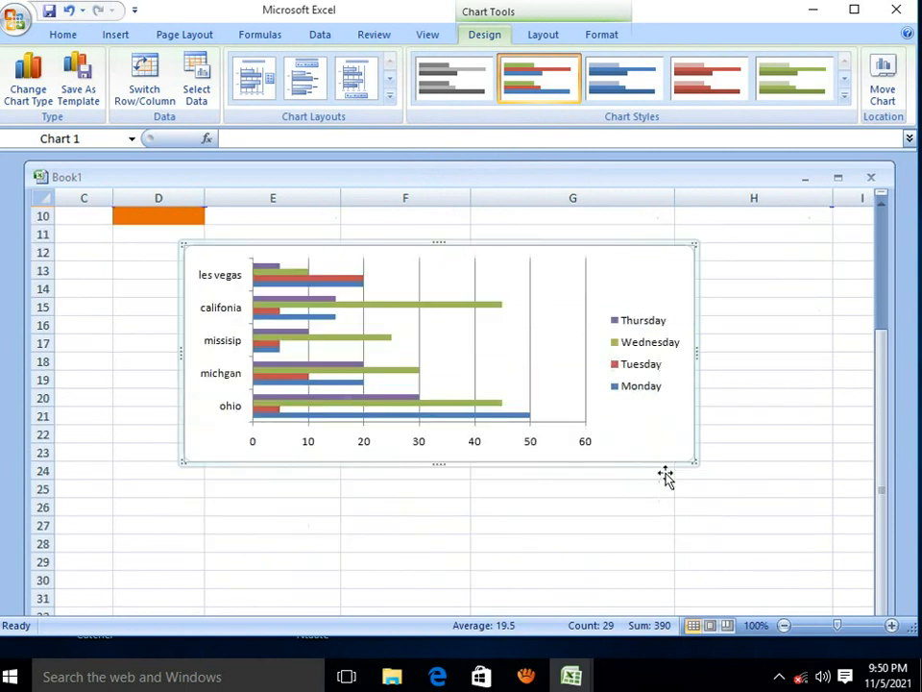
pyautogui.scroll(1, 595, 440)
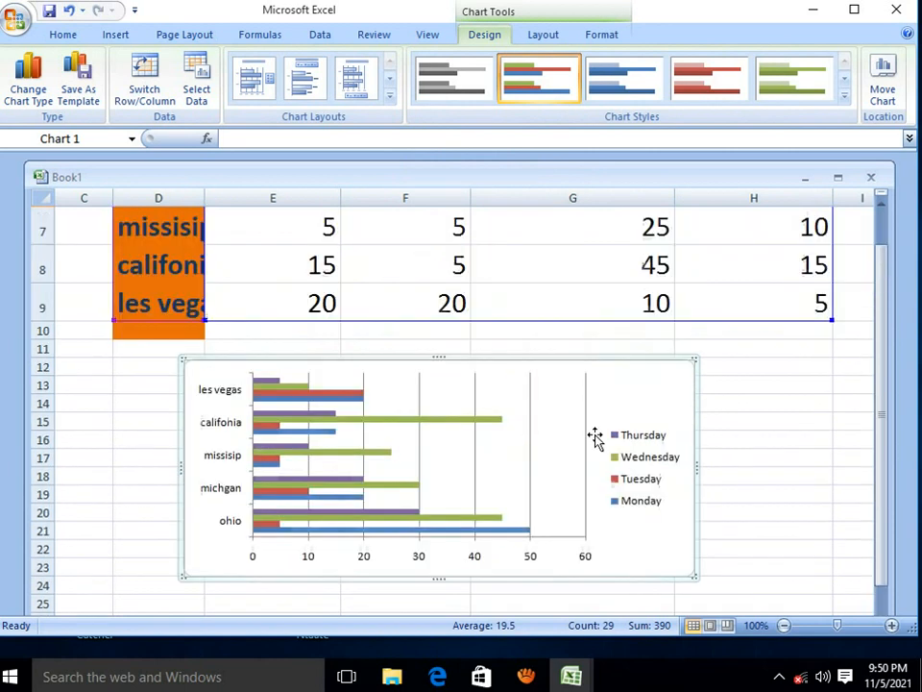
pyautogui.moveTo(696, 359); pyautogui.dragTo(812, 378)
# - Stretch the bar chart's lower edge down to about row 35 to make it taller
pyautogui.scroll(-2, 730, 440)
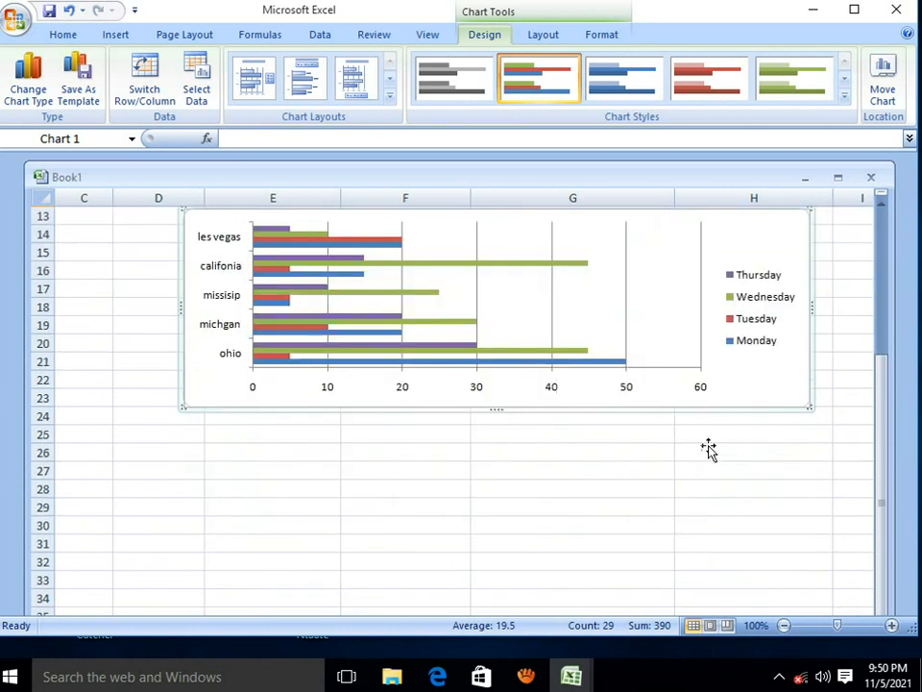
pyautogui.moveTo(495, 409); pyautogui.dragTo(557, 546)
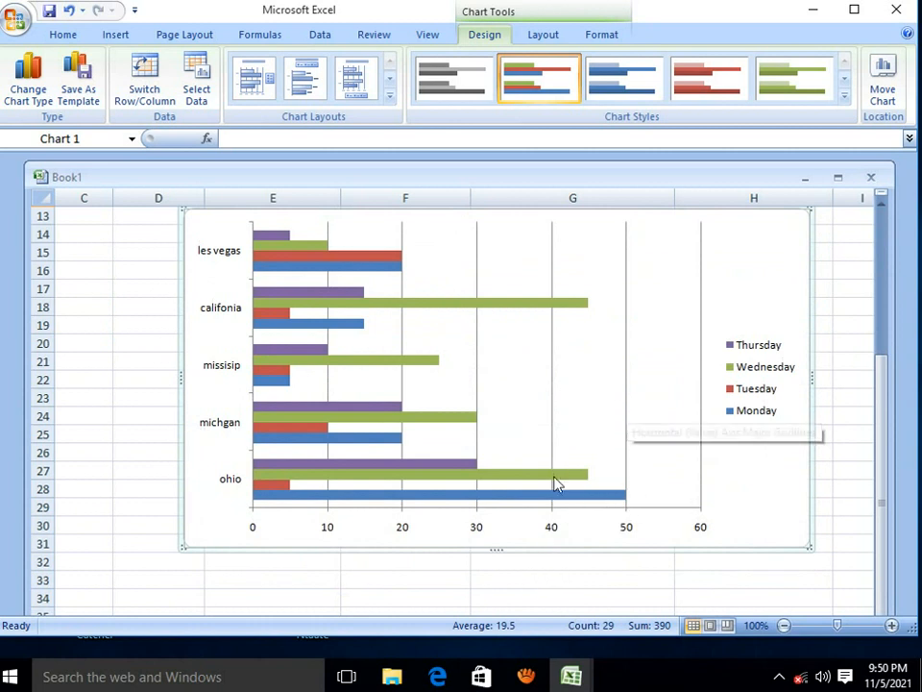
pyautogui.scroll(-1, 517, 502)
pyautogui.scroll(-1, 512, 509)
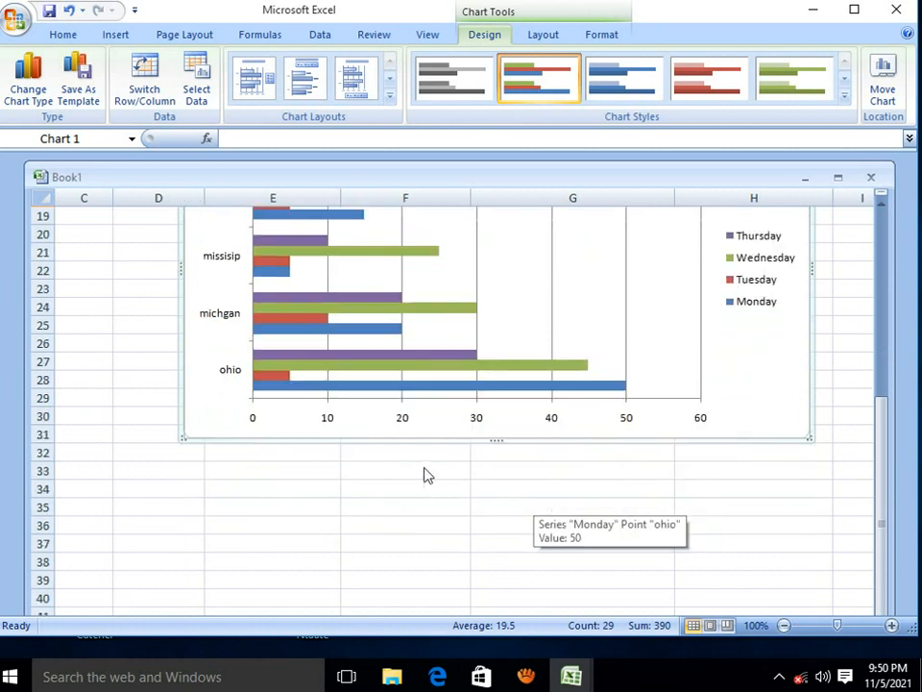
pyautogui.moveTo(503, 442); pyautogui.dragTo(518, 510)
pyautogui.scroll(2, 522, 500)
pyautogui.scroll(1, 524, 502)
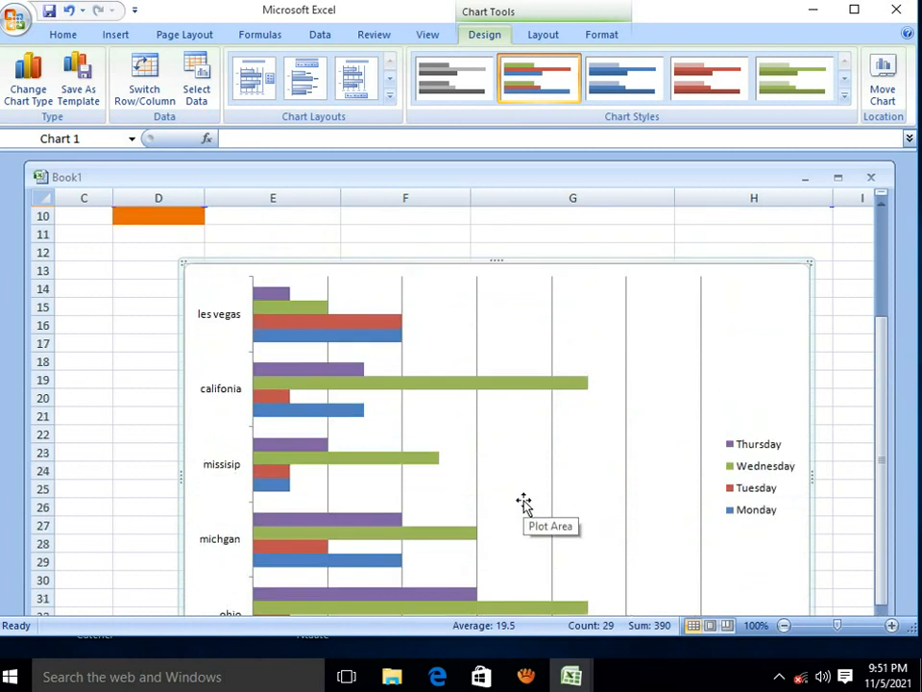